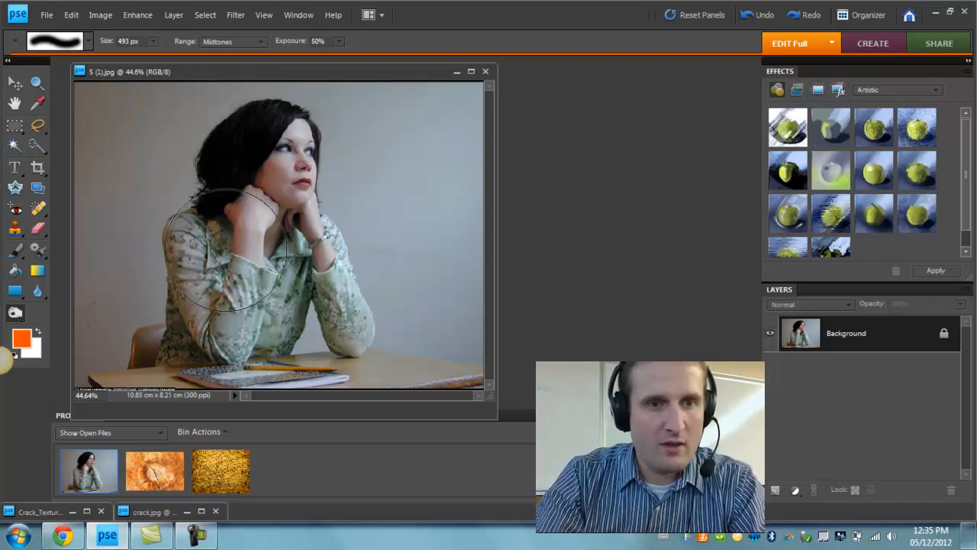
# View the source portrait in Chrome, return to Photoshop Elements and dock the 5 (1).jpg window in the workspace
pyautogui.click(64, 538)
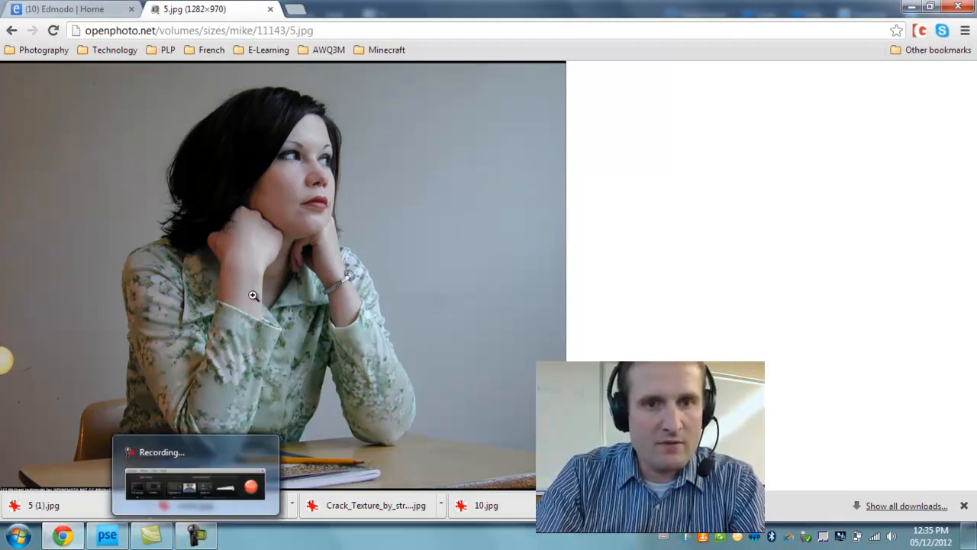
pyautogui.click(107, 537)
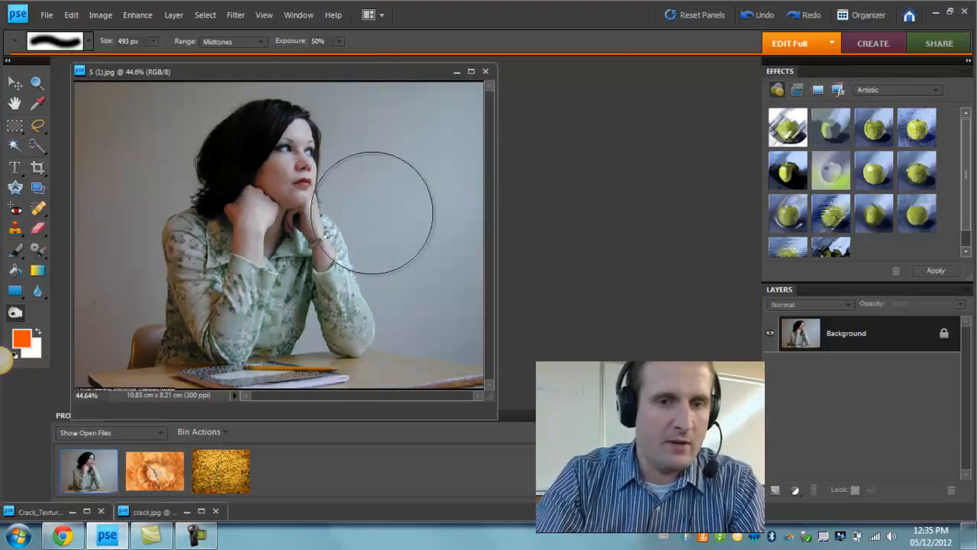
pyautogui.moveTo(268, 70); pyautogui.dragTo(294, 65)
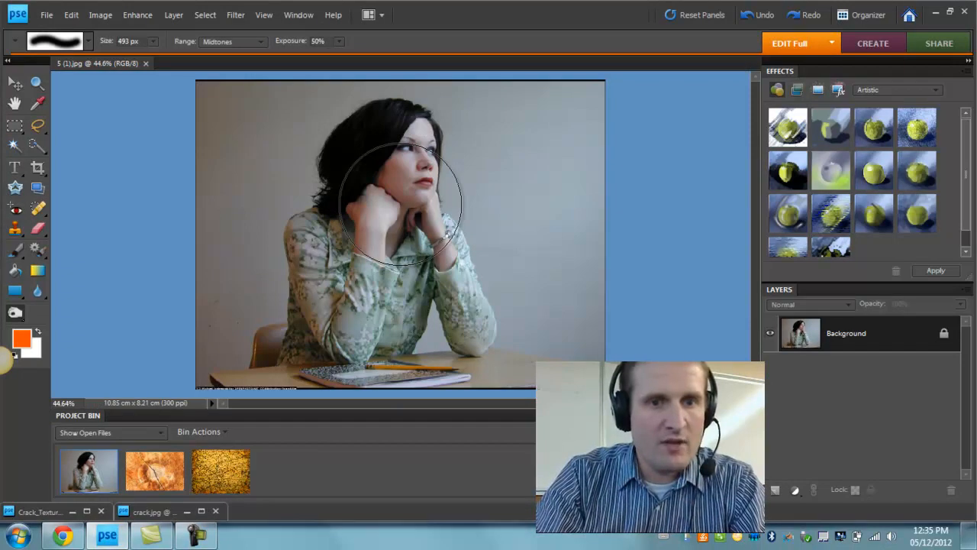
# Reduce the portrait's saturation to -56 with a Hue/Saturation adjustment
pyautogui.click(132, 15)
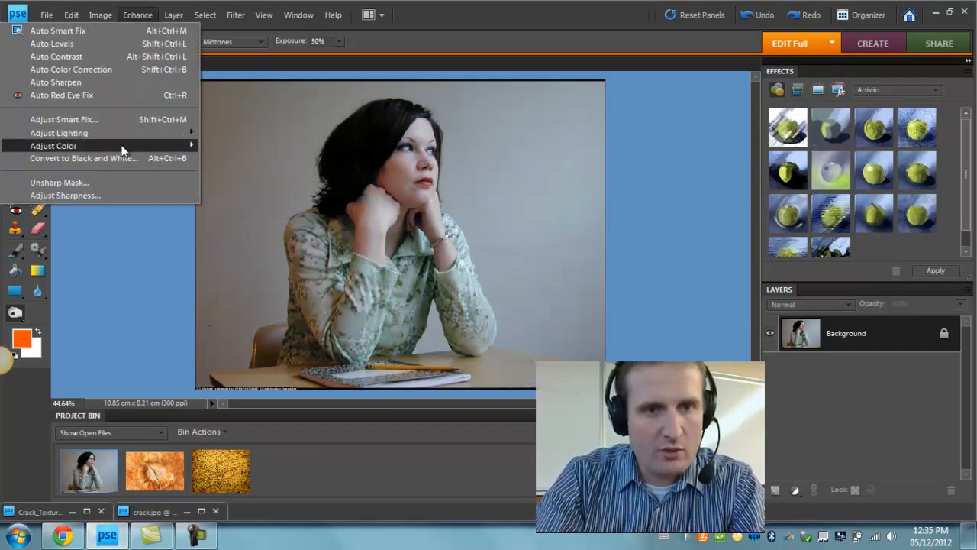
pyautogui.moveTo(122, 146)
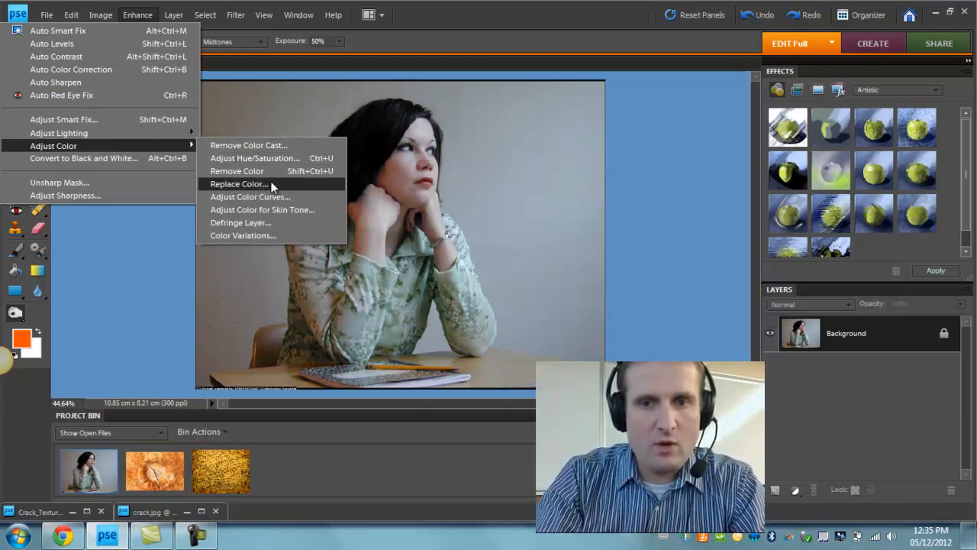
pyautogui.click(271, 158)
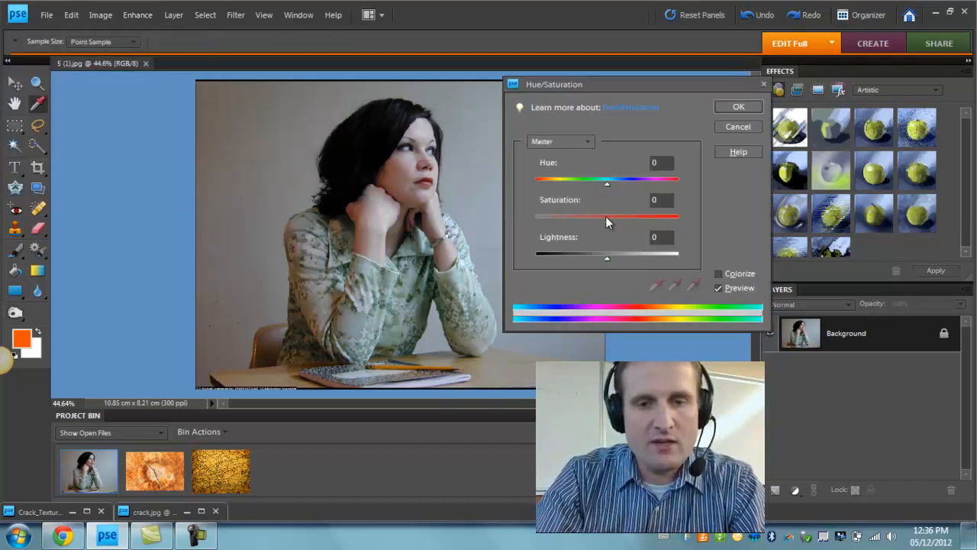
pyautogui.moveTo(602, 217); pyautogui.dragTo(586, 219)
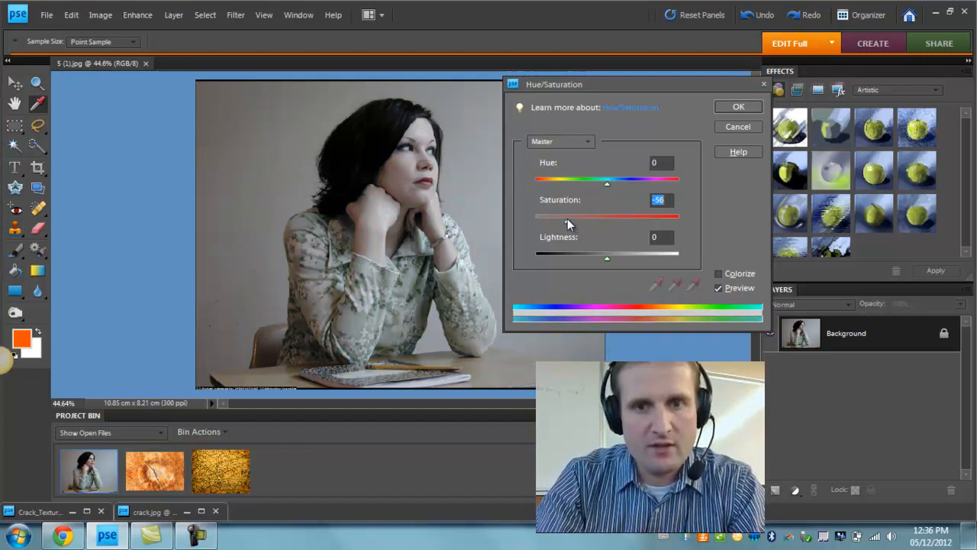
pyautogui.moveTo(571, 86); pyautogui.dragTo(723, 69)
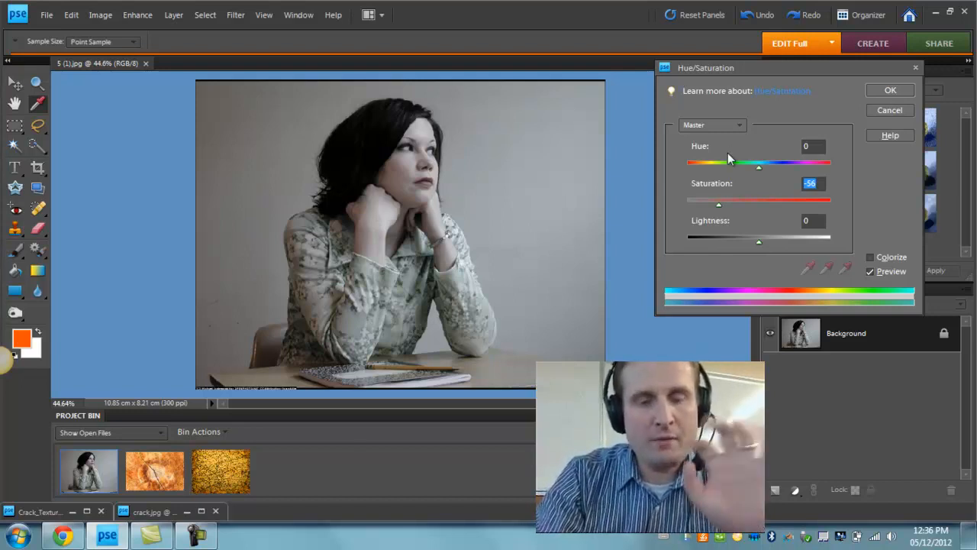
pyautogui.click(890, 90)
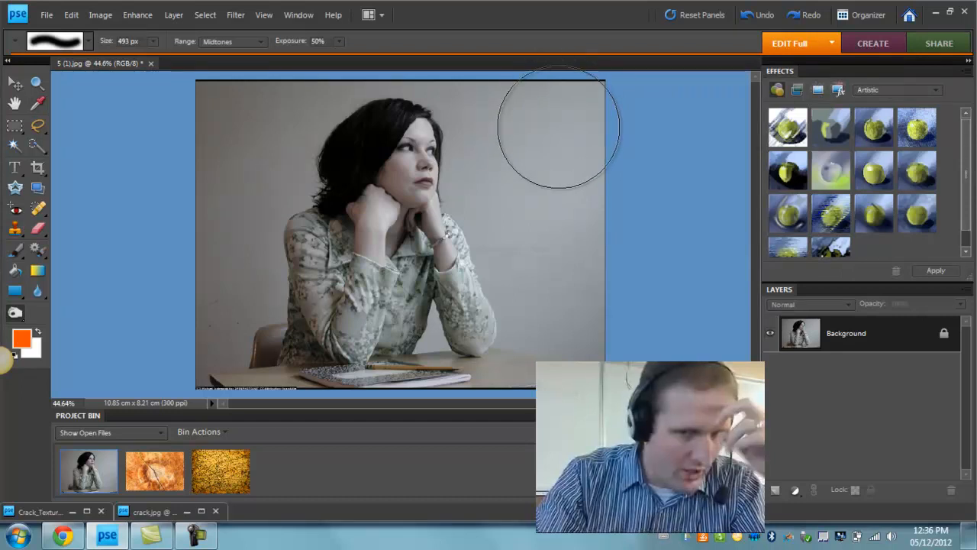
# Duplicate the portrait's background layer and darken the copy with Levels, setting the midtone input to 0.81
pyautogui.click(141, 17)
pyautogui.click(145, 10)
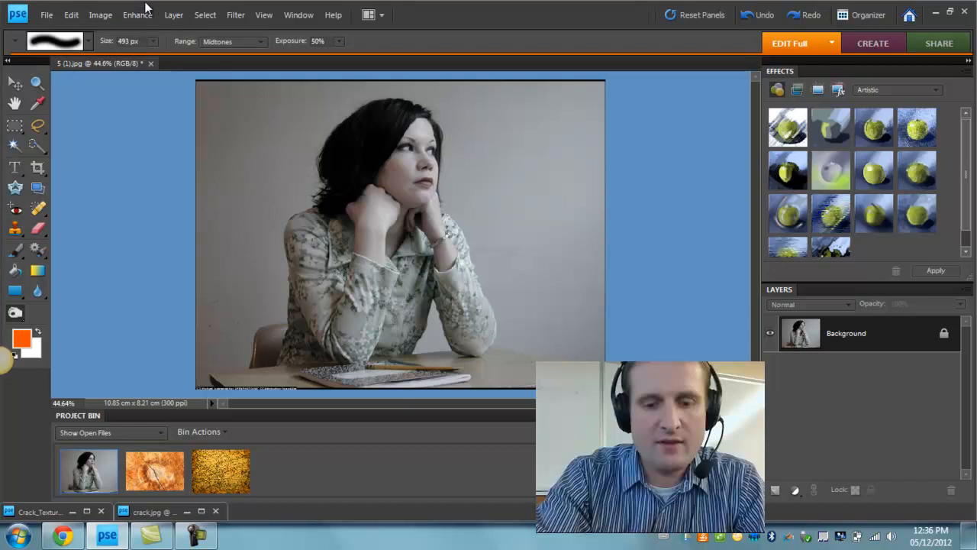
pyautogui.hotkey('ctrl', 'j')
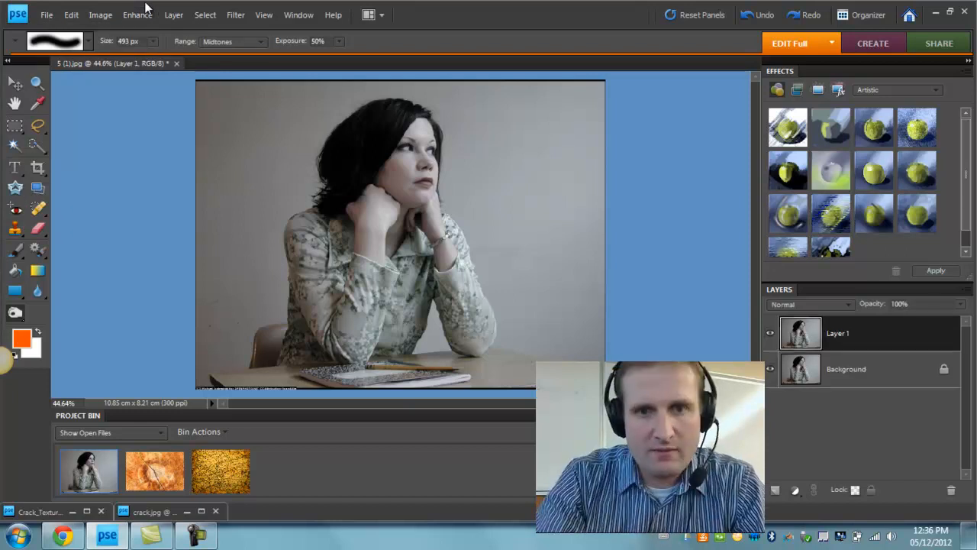
pyautogui.hotkey('ctrl', 'l')
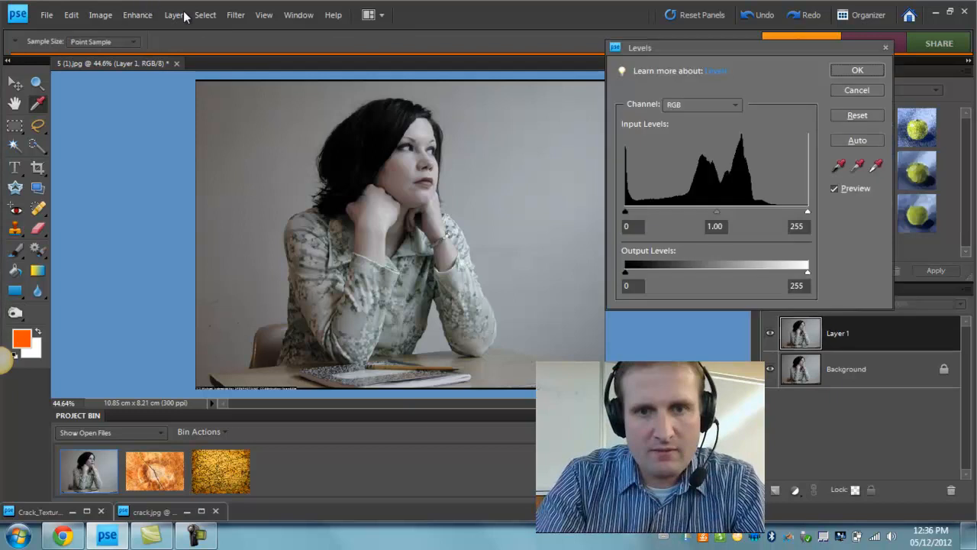
pyautogui.click(807, 212)
pyautogui.moveTo(808, 211)
pyautogui.mouseDown()
pyautogui.moveTo(777, 215)
pyautogui.moveTo(814, 215)
pyautogui.mouseUp()
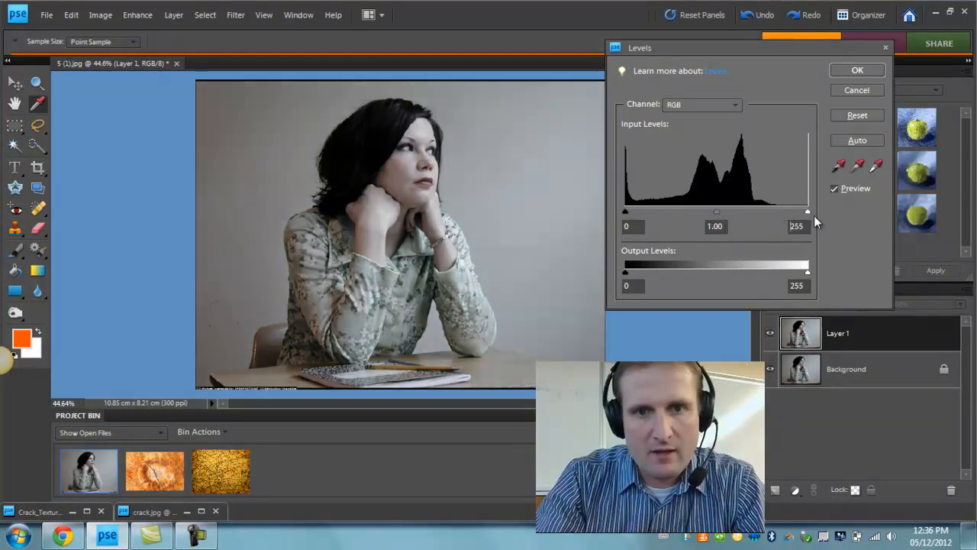
pyautogui.moveTo(717, 211)
pyautogui.mouseDown()
pyautogui.moveTo(736, 210)
pyautogui.moveTo(726, 210)
pyautogui.mouseUp()
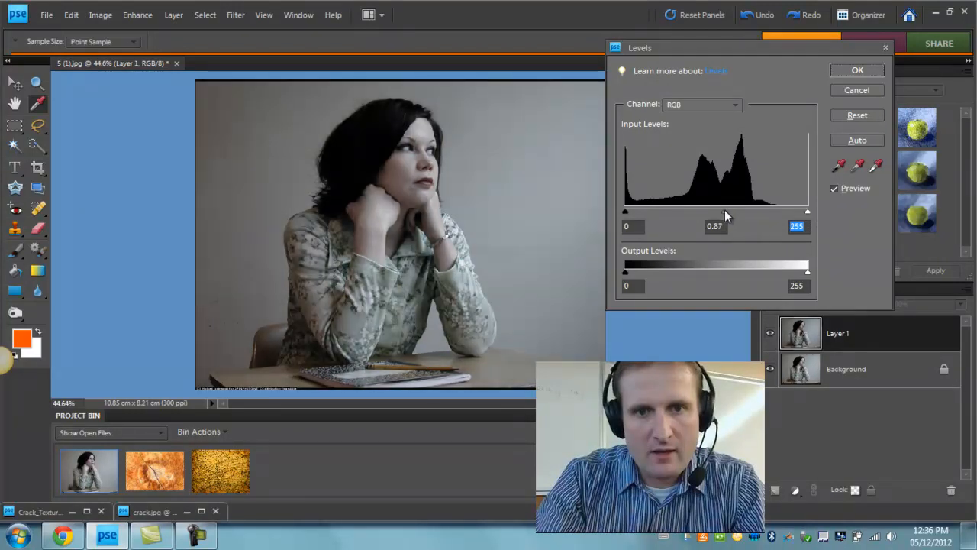
pyautogui.click(729, 210)
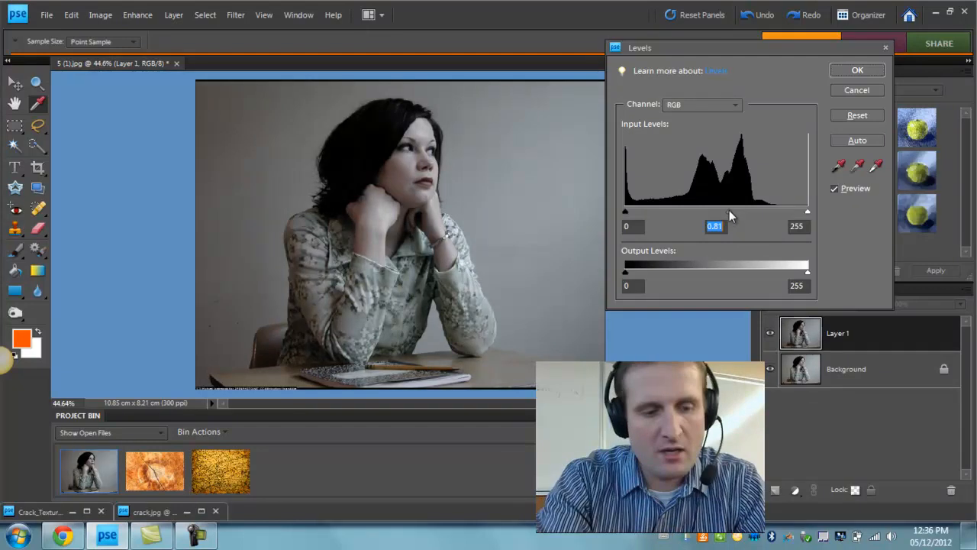
pyautogui.click(857, 76)
pyautogui.click(858, 72)
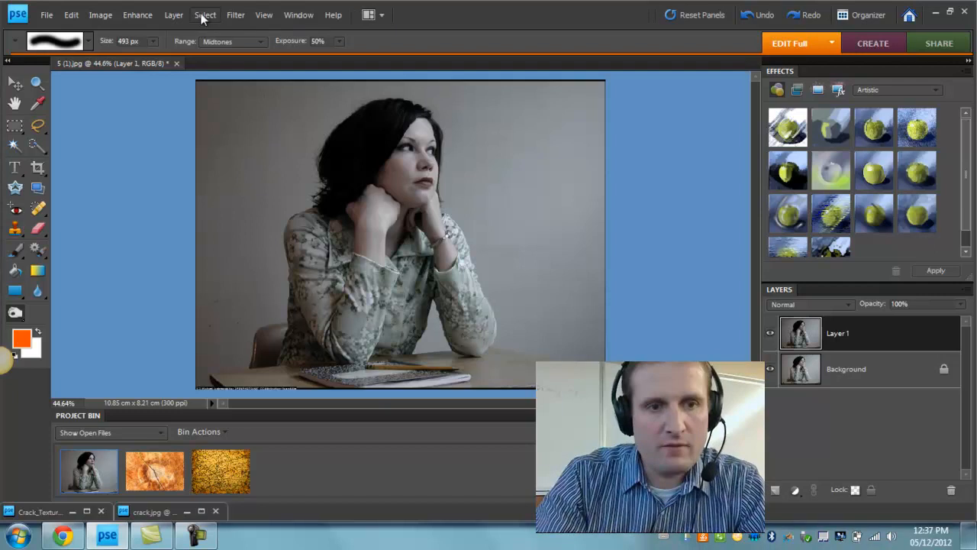
# Apply a High Pass filter with a 4.3-pixel radius to the duplicate layer and set its blend mode to Soft Light
pyautogui.click(237, 16)
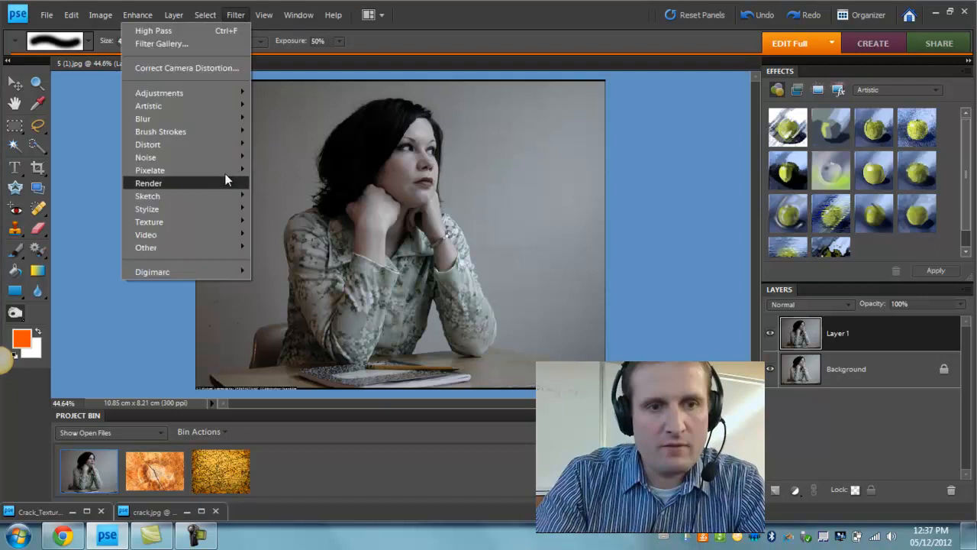
pyautogui.moveTo(213, 248)
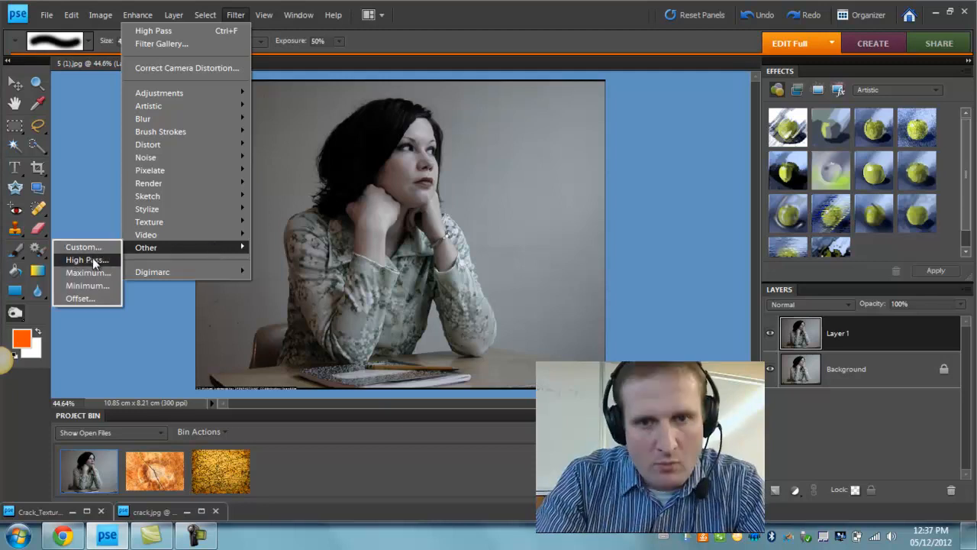
pyautogui.click(92, 260)
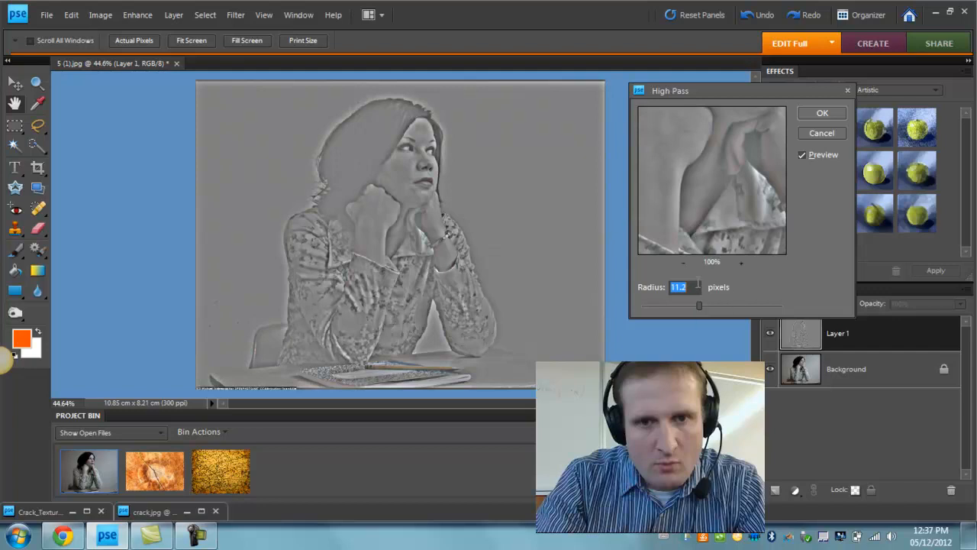
pyautogui.moveTo(700, 304); pyautogui.dragTo(769, 299)
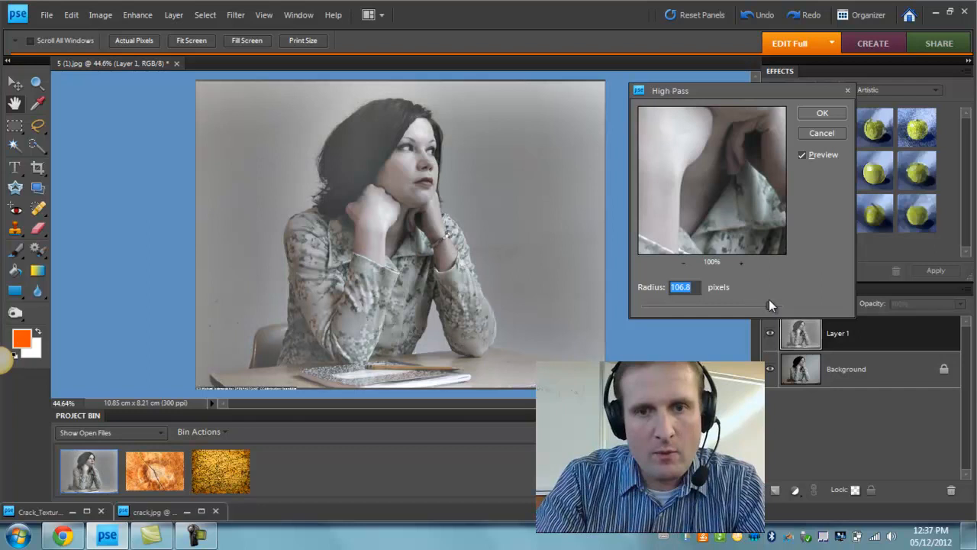
pyautogui.click(769, 305)
pyautogui.moveTo(770, 305); pyautogui.dragTo(664, 305)
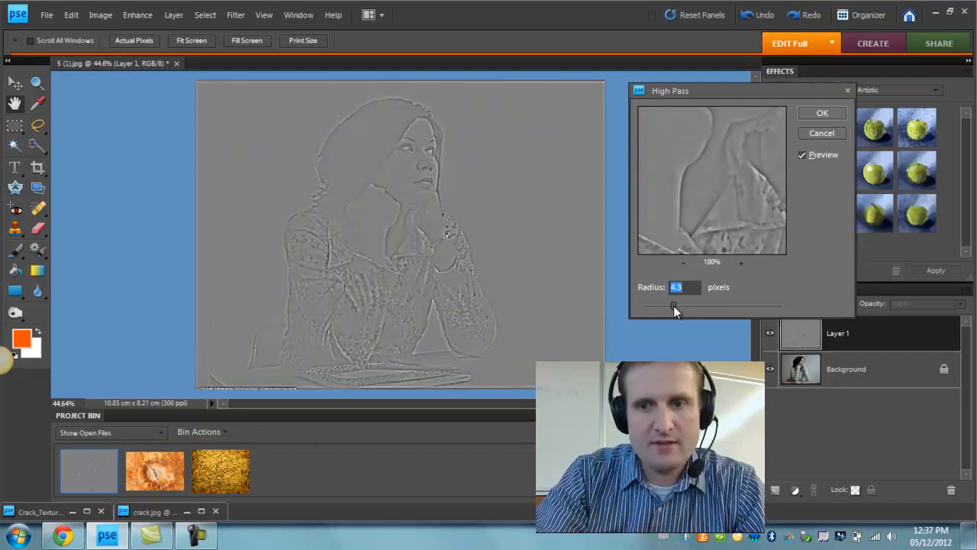
pyautogui.click(829, 112)
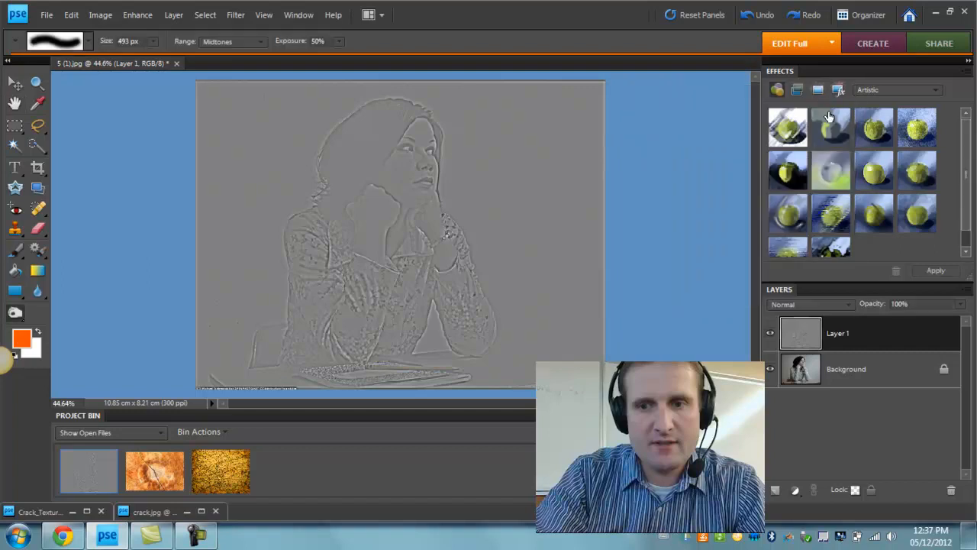
pyautogui.click(816, 304)
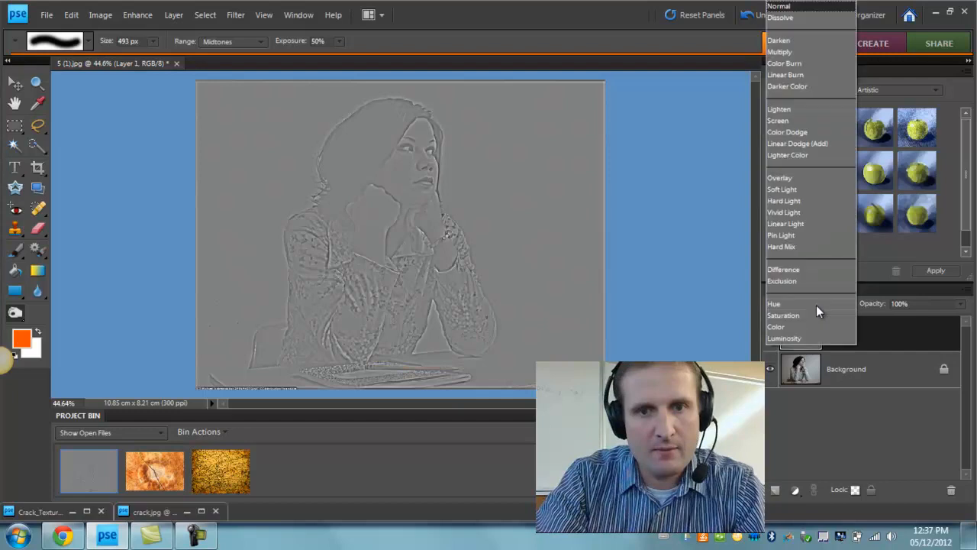
pyautogui.click(805, 191)
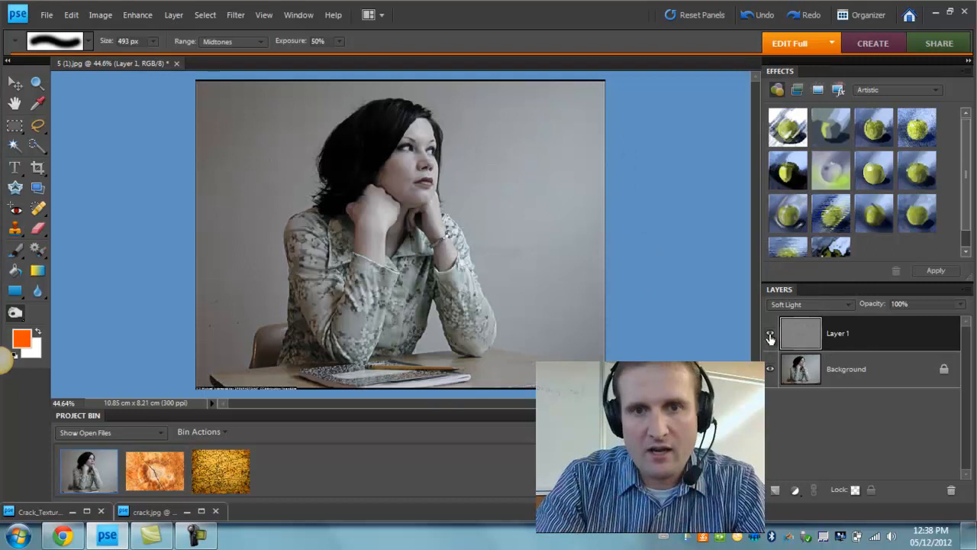
# Compare the portrait's face and hands up close with the high-pass layer hidden and shown
pyautogui.hotkey('ctrl', '+')
pyautogui.hotkey('ctrl', '+')
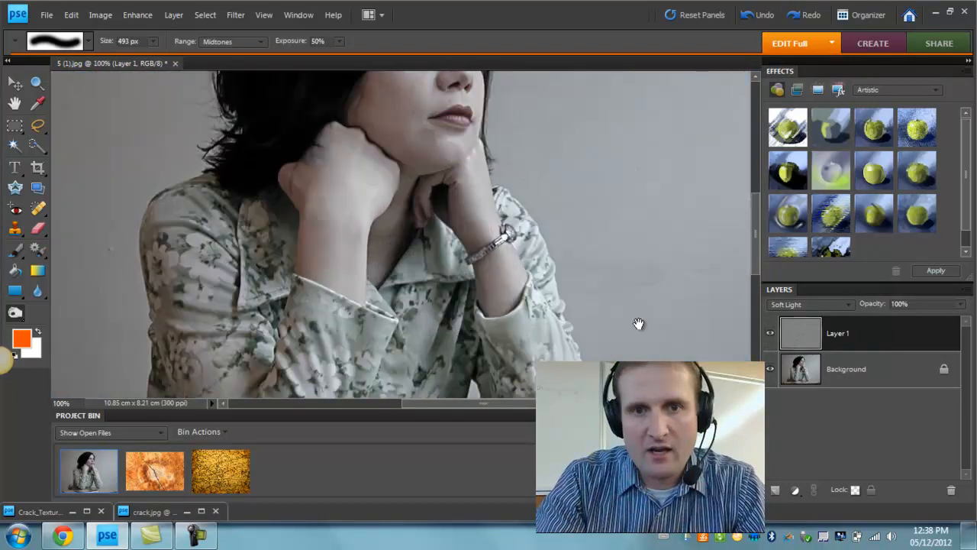
pyautogui.moveTo(492, 220); pyautogui.dragTo(475, 299)
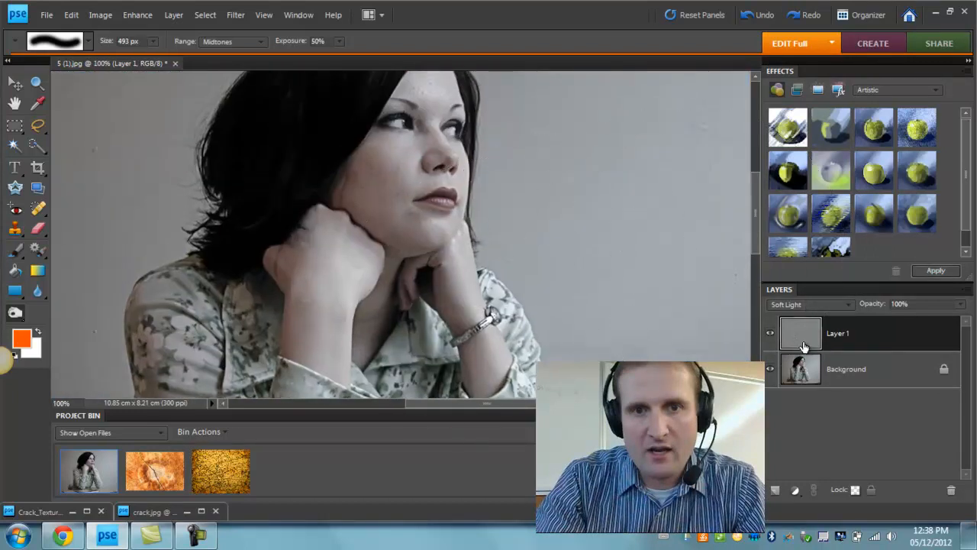
pyautogui.click(770, 334)
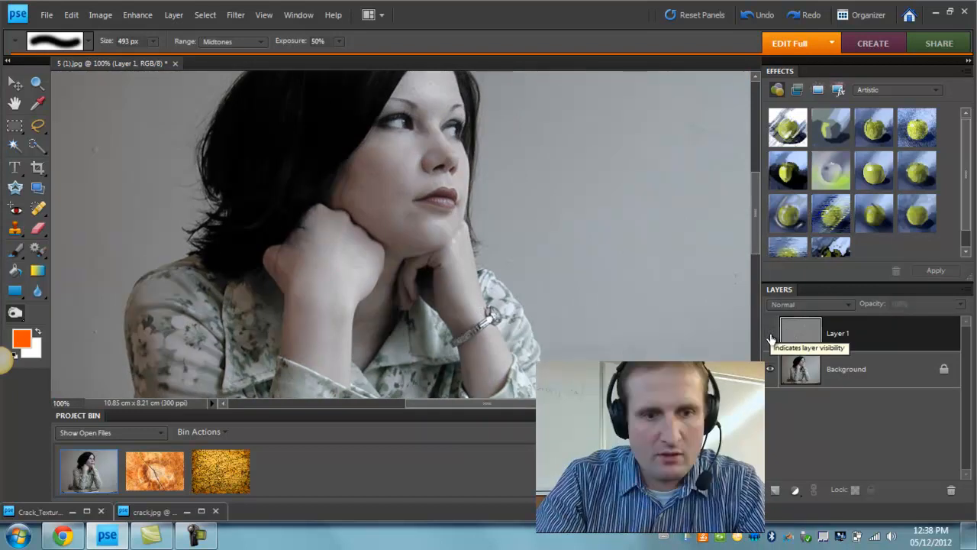
pyautogui.click(771, 334)
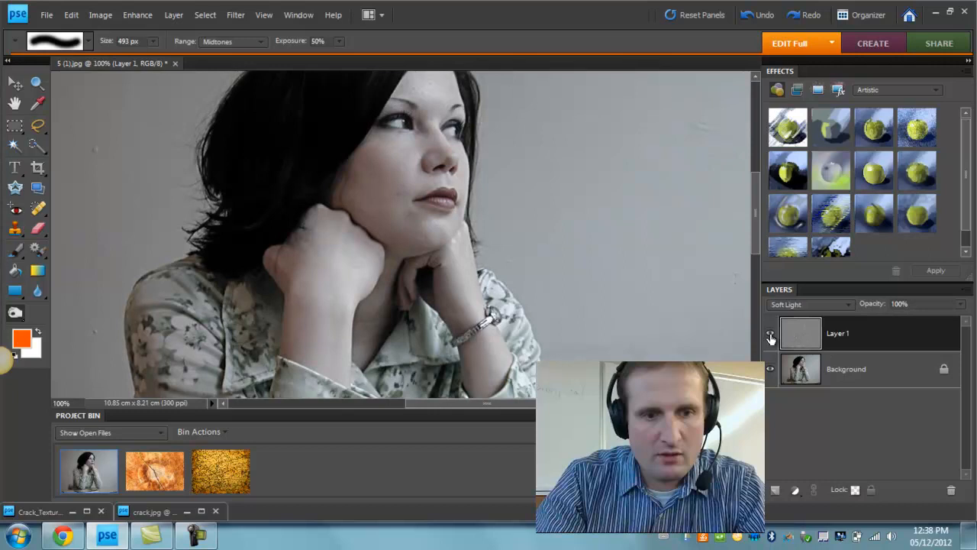
pyautogui.hotkey('ctrl', '0')
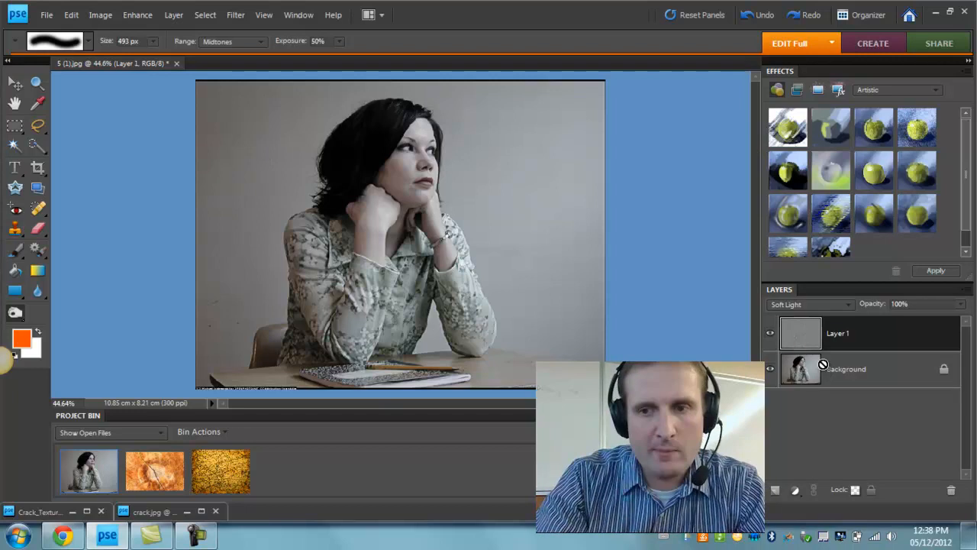
# Merge the high-pass layer into the background and duplicate the merged background layer
pyautogui.hotkey('ctrl', 'e')
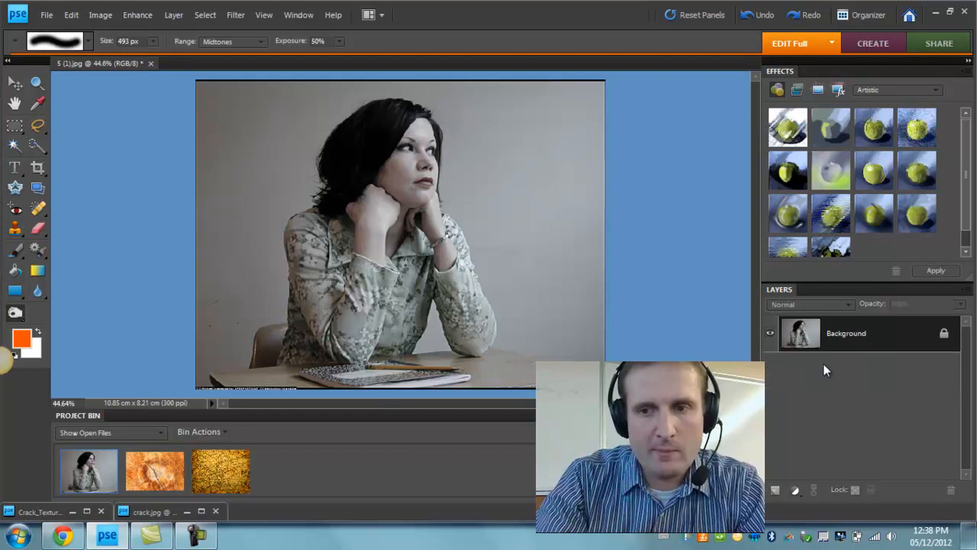
pyautogui.hotkey('ctrl', 'j')
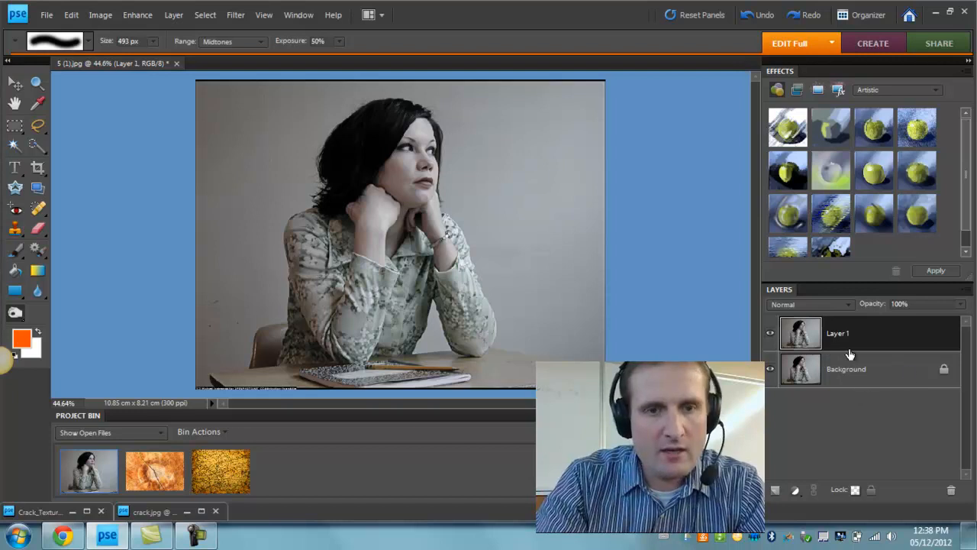
# Bring up crack.jpg and Crack_Texture_by_struckdumb.jpg, moving the Crack_Texture window aside so both textures show
pyautogui.doubleClick(161, 469)
pyautogui.doubleClick(235, 476)
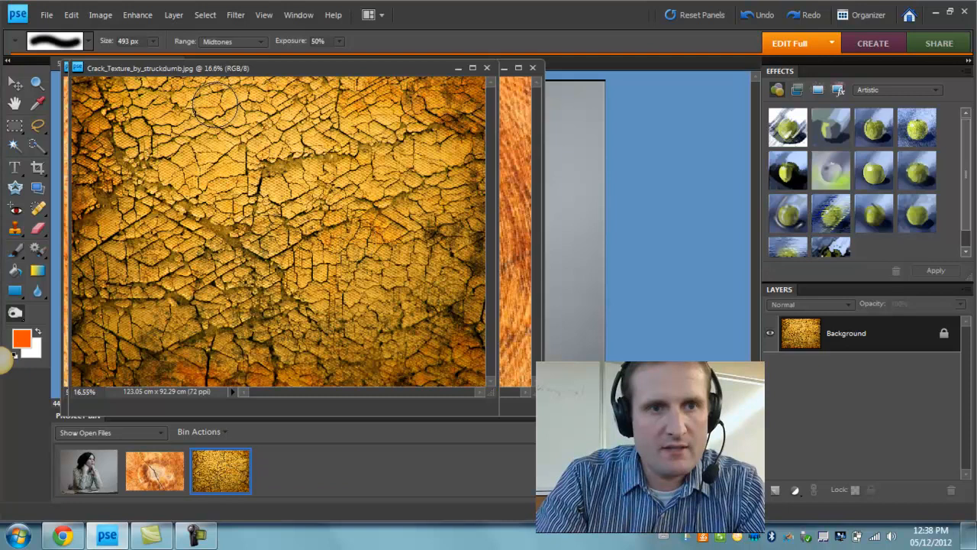
pyautogui.moveTo(144, 69); pyautogui.dragTo(289, 68)
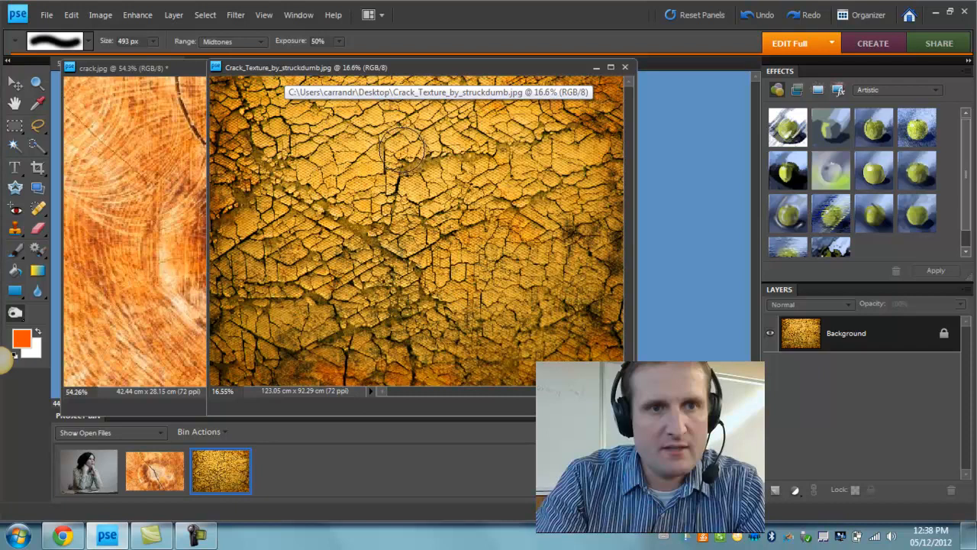
# Convert the Crack_Texture_by_struckdumb.jpg image to black and white with the Newspaper style
pyautogui.click(100, 15)
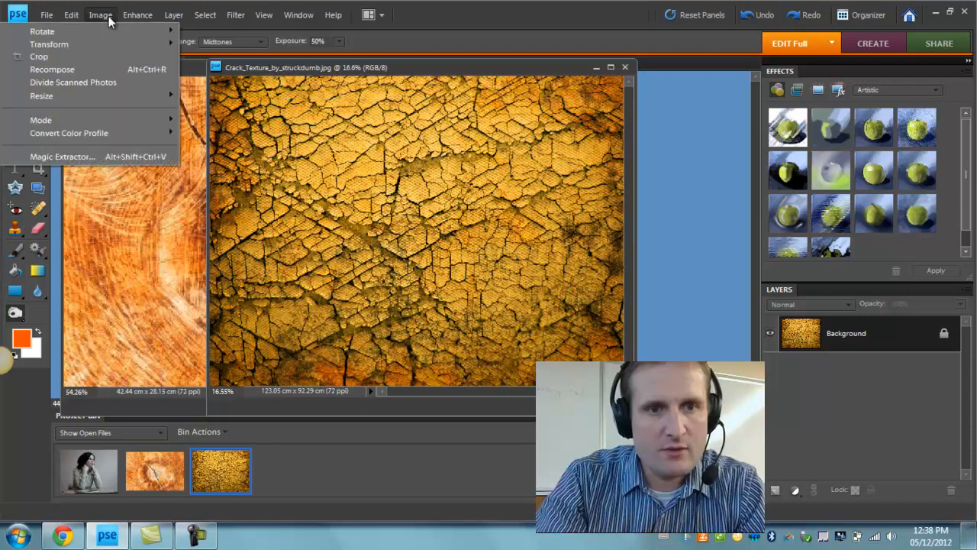
pyautogui.moveTo(131, 20)
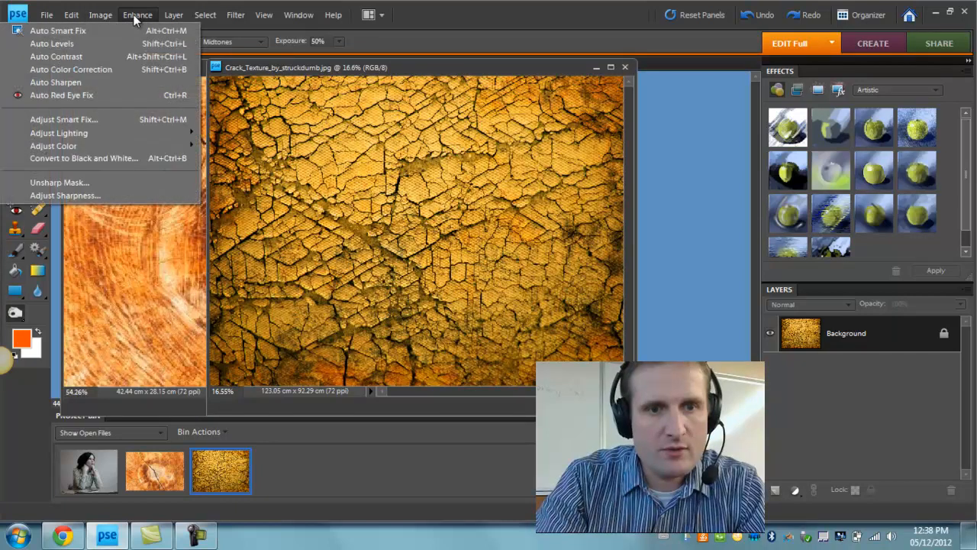
pyautogui.moveTo(131, 136)
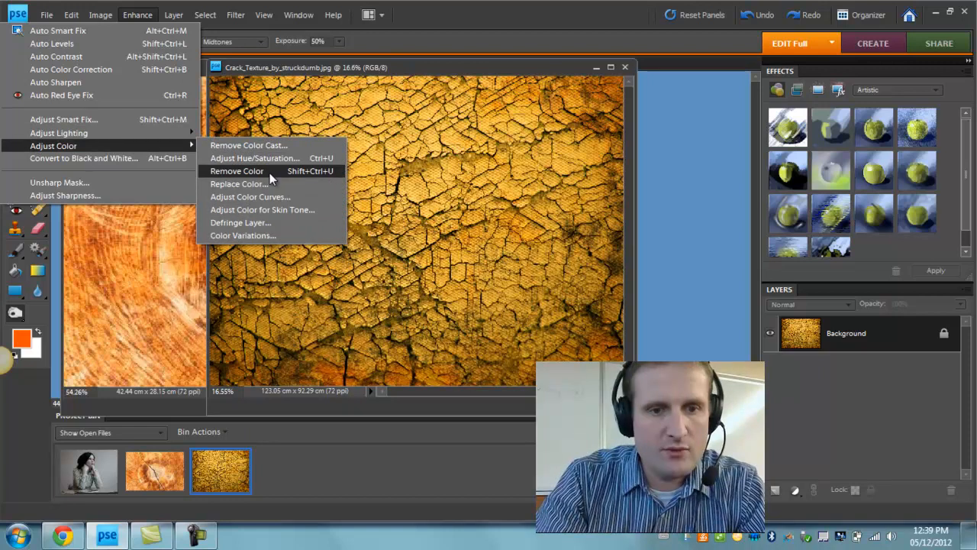
pyautogui.click(76, 156)
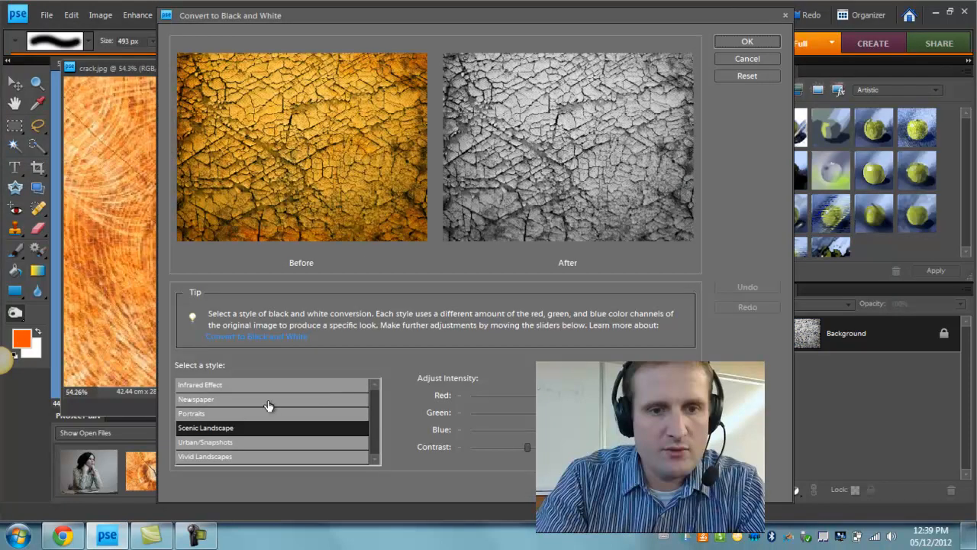
pyautogui.click(206, 400)
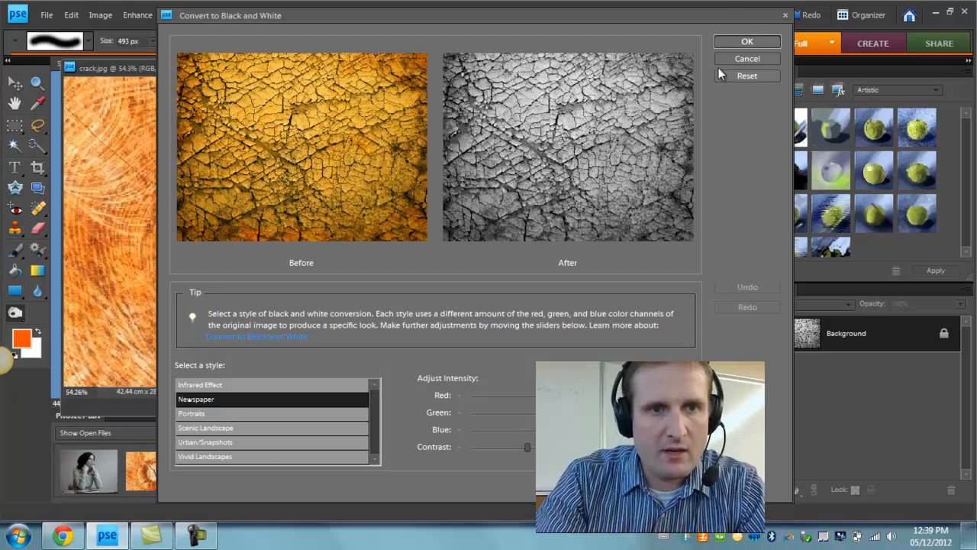
pyautogui.click(747, 42)
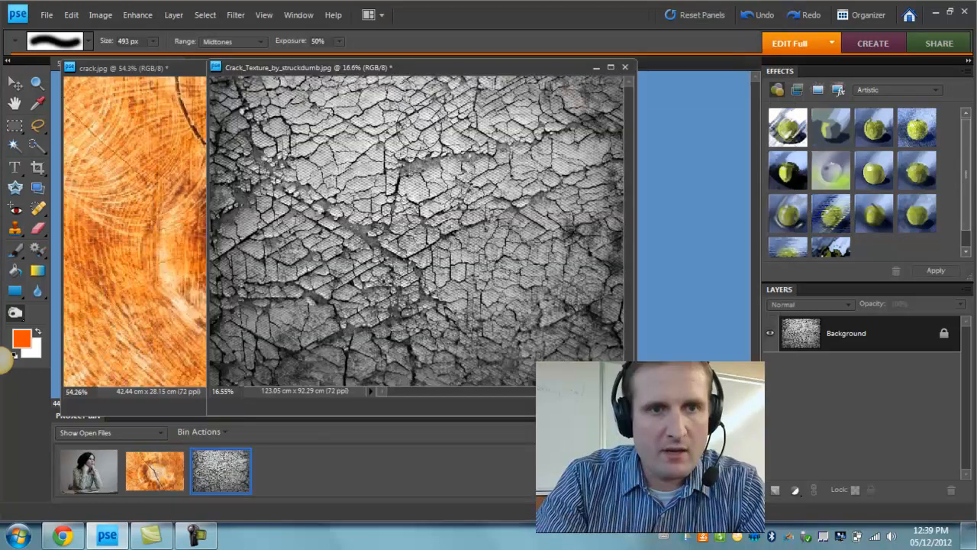
# Convert the crack.jpg wood image to black and white with the Portraits style
pyautogui.click(139, 68)
pyautogui.click(138, 15)
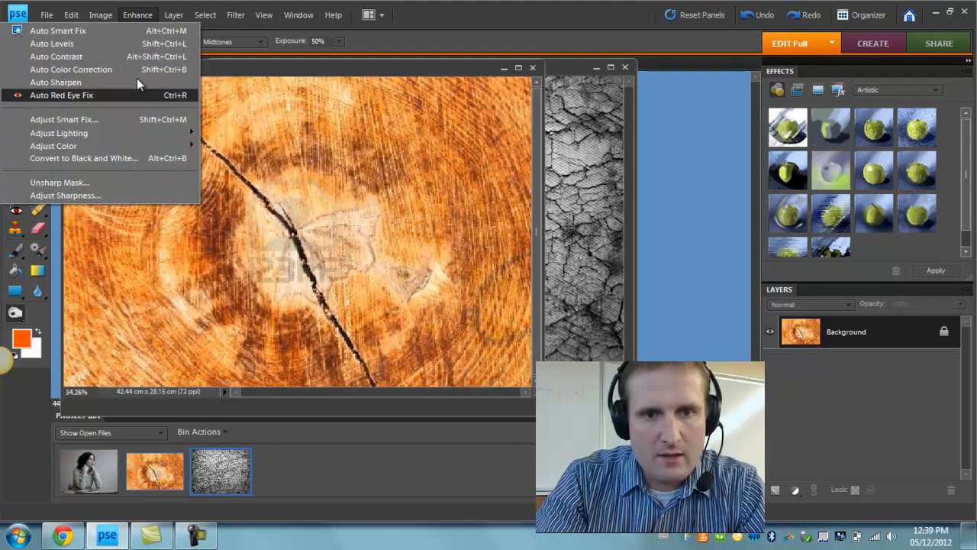
pyautogui.click(127, 155)
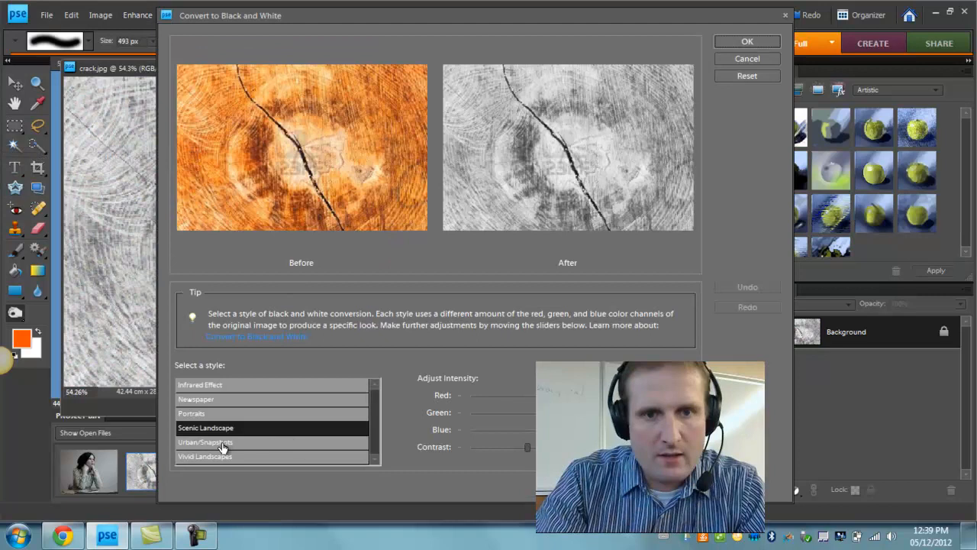
pyautogui.click(204, 413)
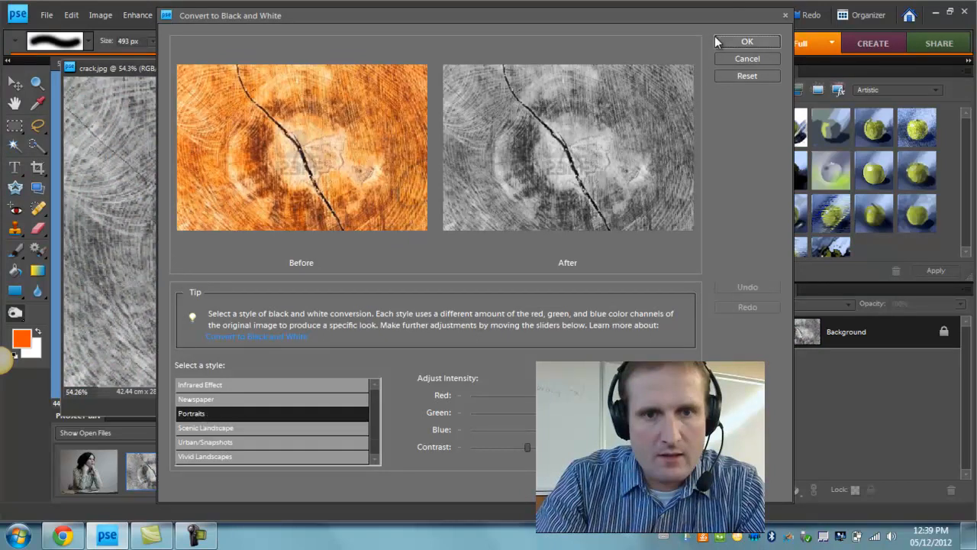
pyautogui.click(738, 42)
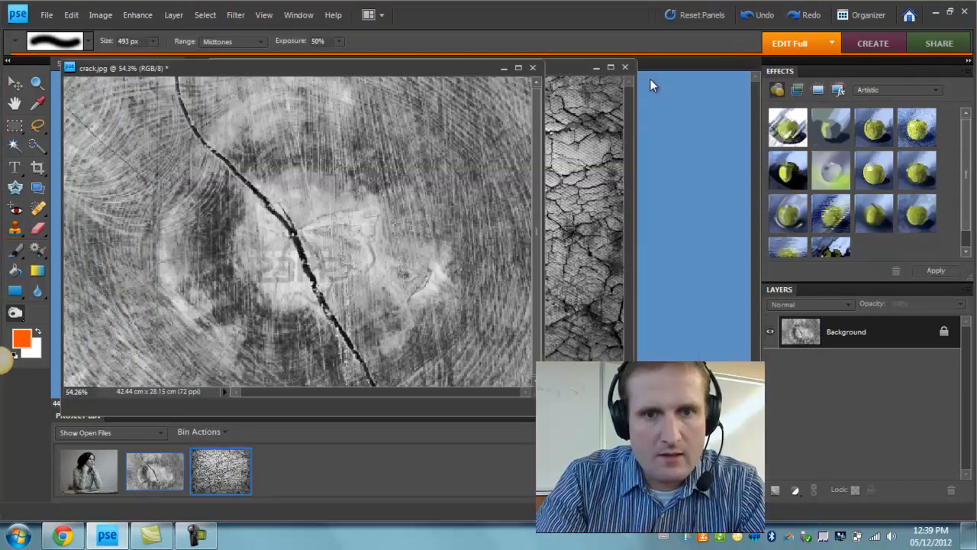
# Minimize crack.jpg, copy the Crack_Texture image onto the portrait as a new layer, and close the texture file without saving
pyautogui.click(503, 68)
pyautogui.moveTo(329, 64); pyautogui.dragTo(521, 55)
pyautogui.press('v')
pyautogui.moveTo(631, 148); pyautogui.dragTo(315, 164)
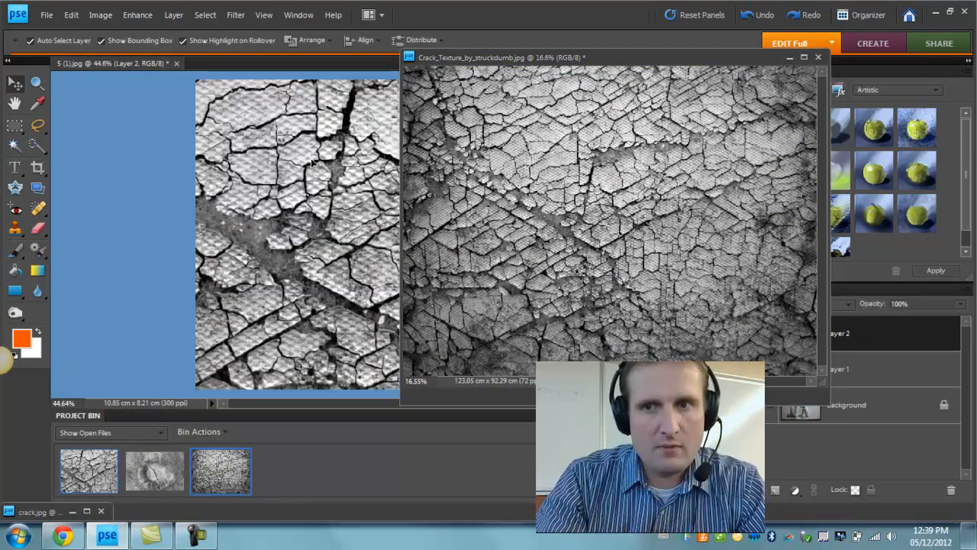
pyautogui.click(819, 59)
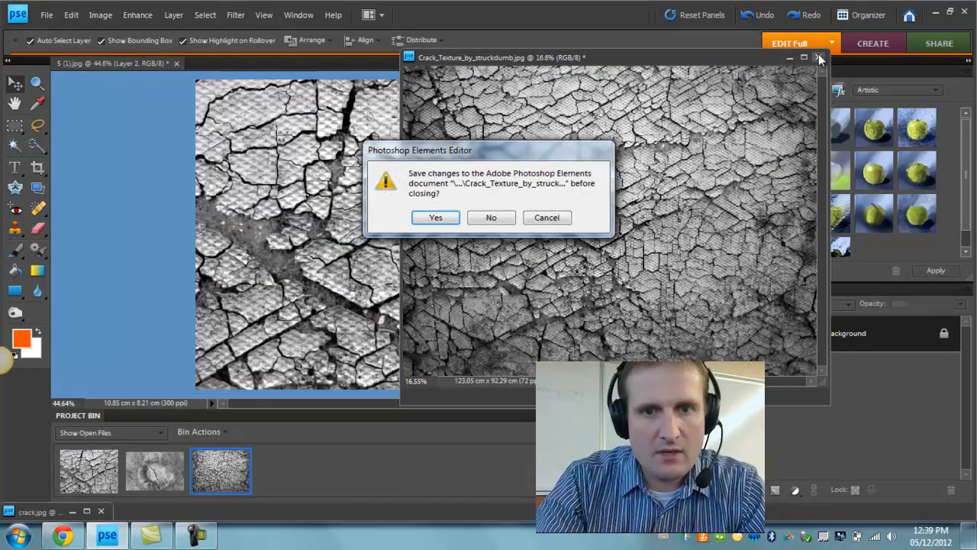
pyautogui.click(495, 219)
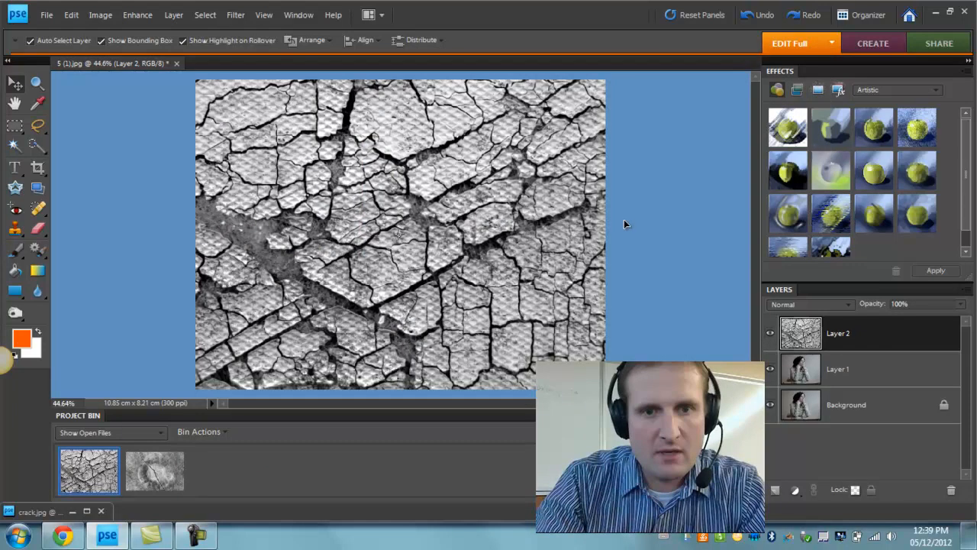
# Scale the cracked texture layer proportionally to 37.5% so it covers the portrait canvas
pyautogui.hotkey('ctrl', '-')
pyautogui.hotkey('ctrl', '-')
pyautogui.hotkey('ctrl', '-')
pyautogui.hotkey('ctrl', '-')
pyautogui.hotkey('ctrl', '-')
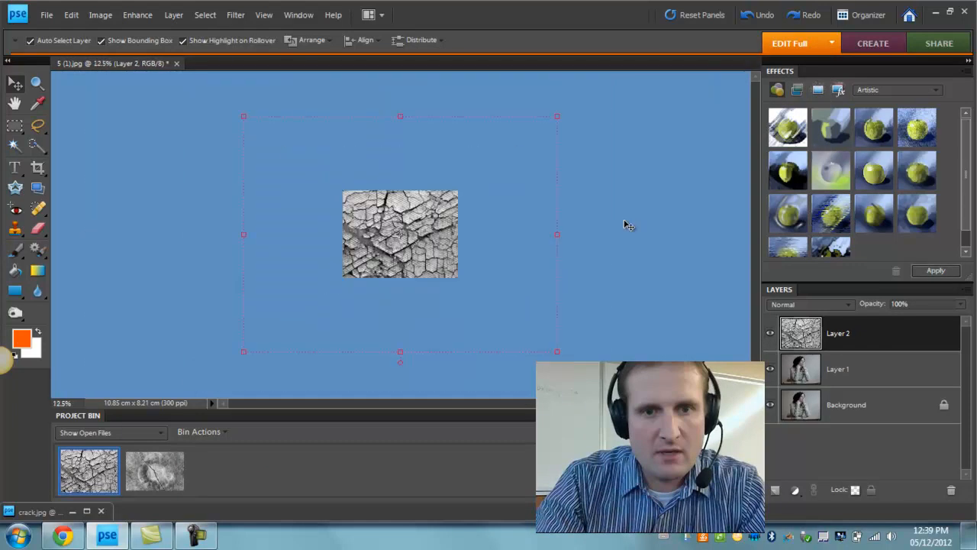
pyautogui.moveTo(296, 156); pyautogui.dragTo(367, 196)
pyautogui.moveTo(503, 311); pyautogui.dragTo(440, 263)
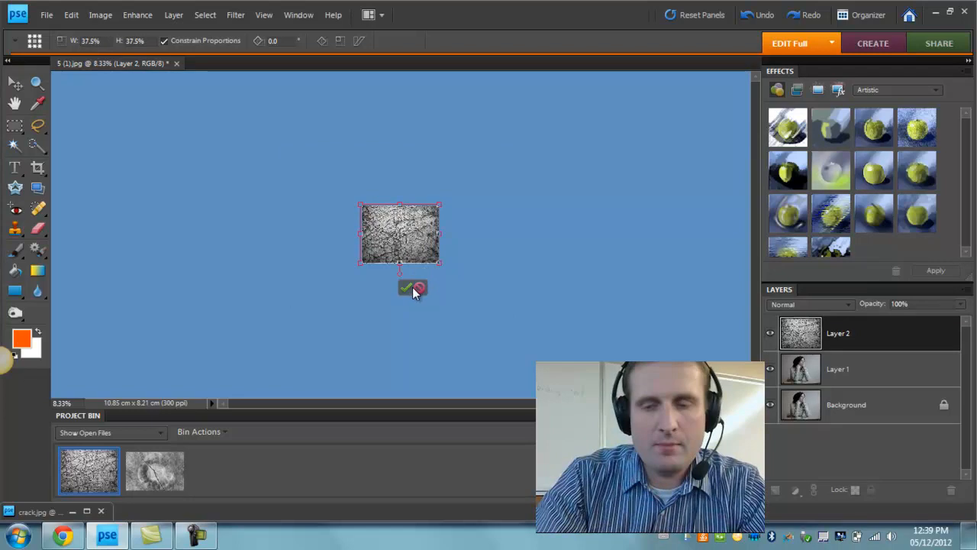
pyautogui.click(408, 288)
pyautogui.hotkey('ctrl', '=')
pyautogui.hotkey('ctrl', '=')
pyautogui.hotkey('ctrl', '=')
pyautogui.hotkey('ctrl', '=')
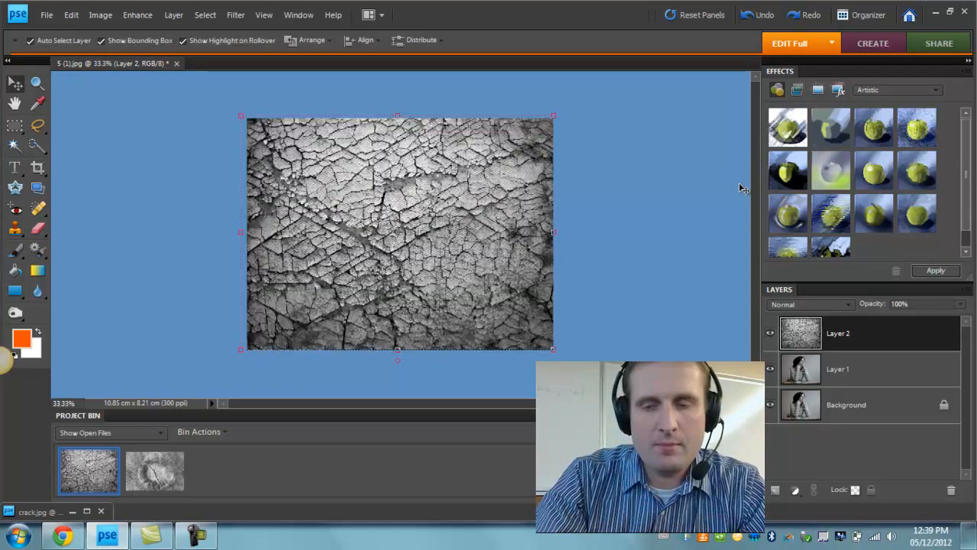
# Try the cracked texture layer's blend modes from Darken through Luminosity, comparing Linear Burn, Color Dodge, Soft Light, Darker Color and Multiply
pyautogui.click(848, 305)
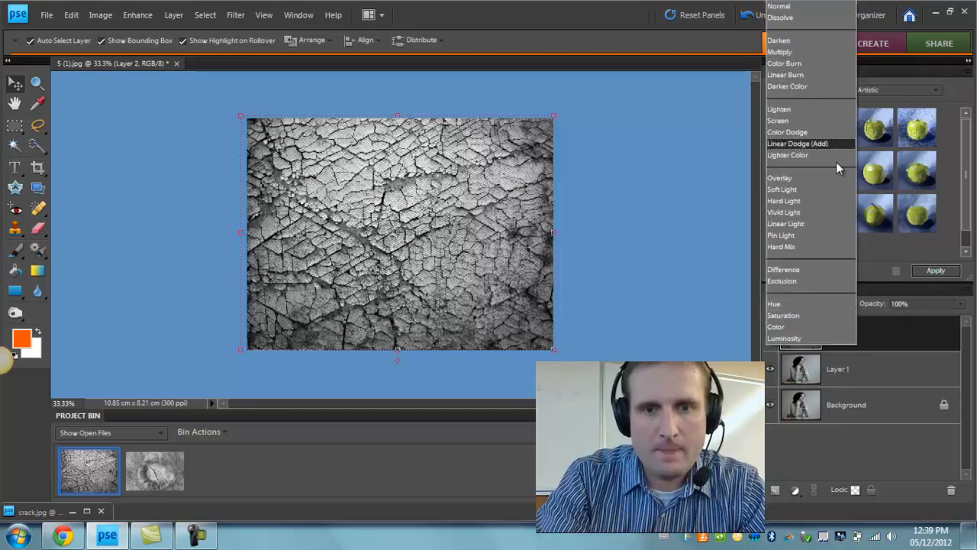
pyautogui.click(802, 42)
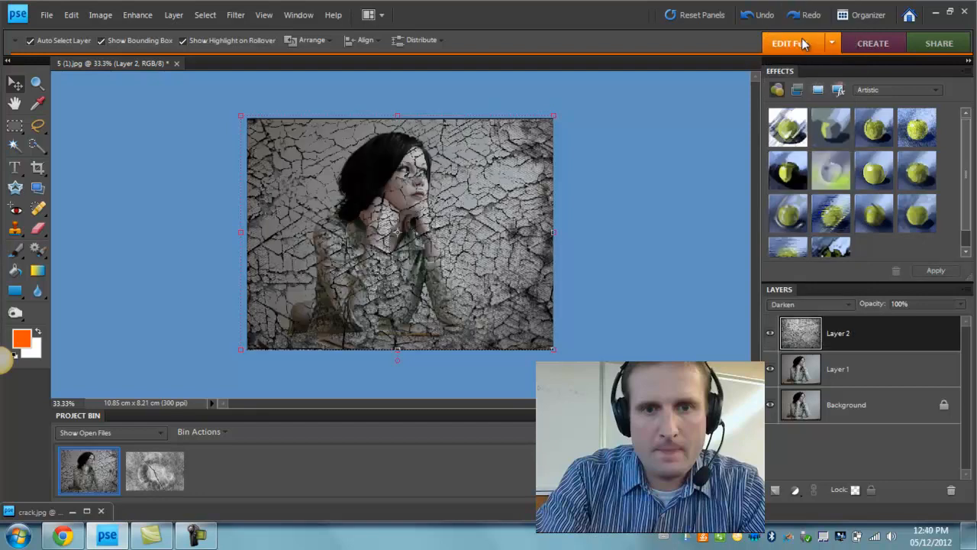
pyautogui.press('Down')
pyautogui.press('Down')
pyautogui.press('Down')
pyautogui.press('Down')
pyautogui.press('Down')
pyautogui.press('Down')
pyautogui.press('Down')
pyautogui.press('Down')
pyautogui.press('Down')
pyautogui.press('Down')
pyautogui.press('Down')
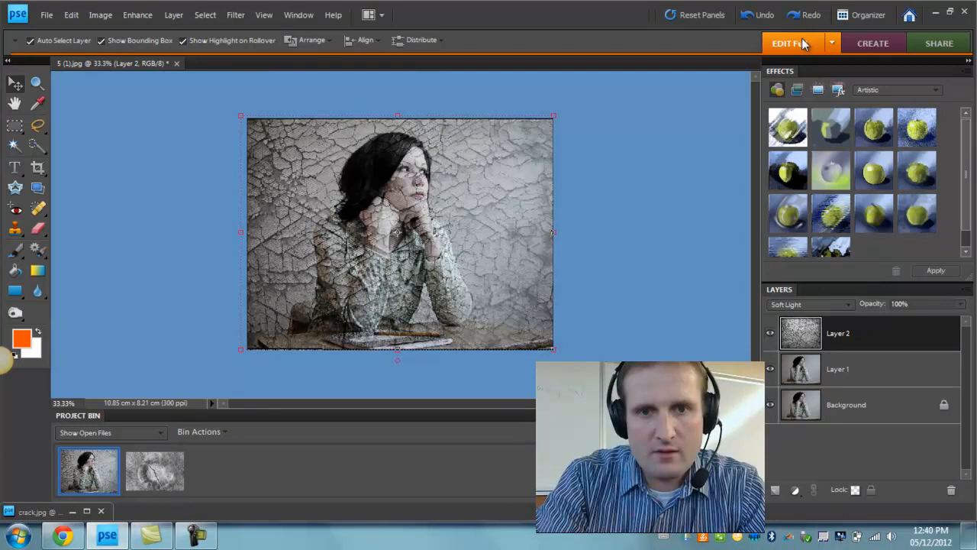
pyautogui.press('Down')
pyautogui.press('Down')
pyautogui.press('Down')
pyautogui.press('Down')
pyautogui.press('Down')
pyautogui.press('Down')
pyautogui.press('Down')
pyautogui.press('Down')
pyautogui.press('Down')
pyautogui.press('Down')
pyautogui.press('Down')
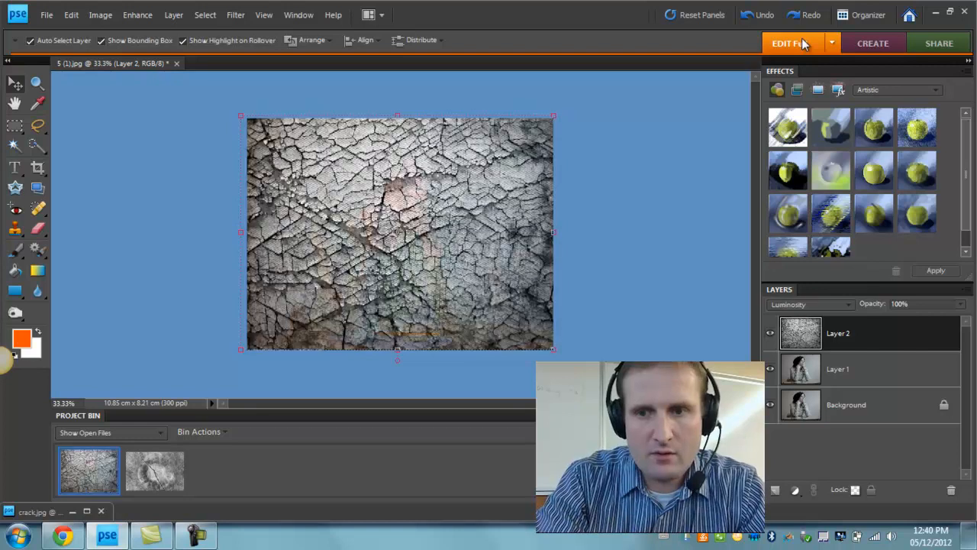
pyautogui.press('Up')
pyautogui.press('Up')
pyautogui.press('Up')
pyautogui.press('Up')
pyautogui.press('Up')
pyautogui.press('Up')
pyautogui.press('Up')
pyautogui.press('Up')
pyautogui.press('Up')
pyautogui.press('Up')
pyautogui.press('Up')
pyautogui.press('Up')
pyautogui.press('Up')
pyautogui.press('Up')
pyautogui.press('Up')
pyautogui.press('Up')
pyautogui.press('Up')
pyautogui.press('Up')
pyautogui.press('Up')
pyautogui.press('Up')
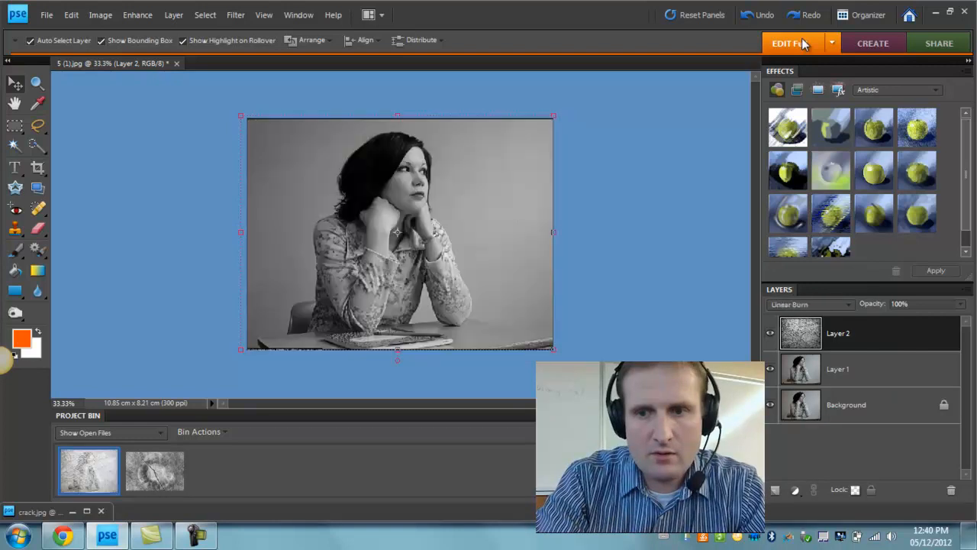
pyautogui.press('Down')
pyautogui.press('Down')
pyautogui.press('Down')
pyautogui.press('Down')
pyautogui.press('Down')
pyautogui.press('Down')
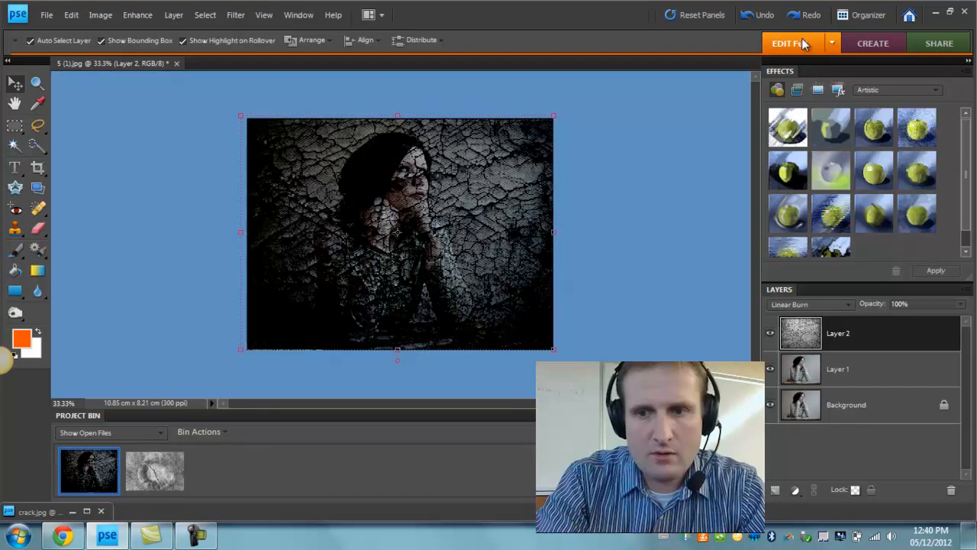
pyautogui.press('Down')
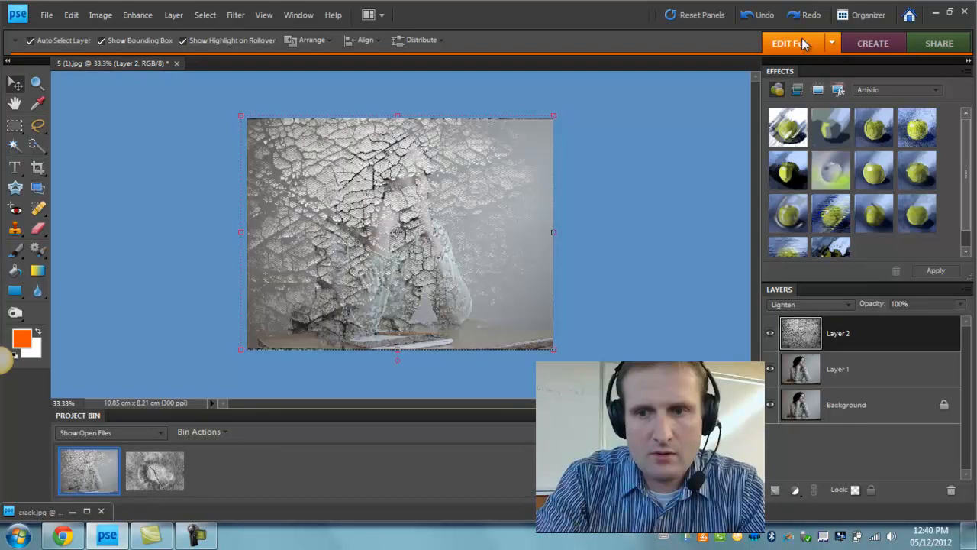
pyautogui.press('Down')
pyautogui.press('Down')
pyautogui.press('Down')
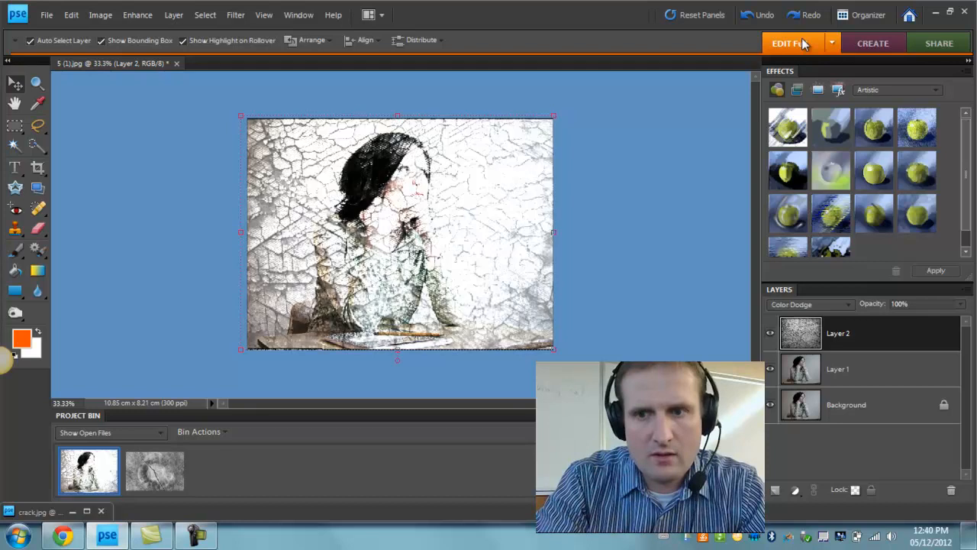
pyautogui.press('Down')
pyautogui.press('Down')
pyautogui.press('Down')
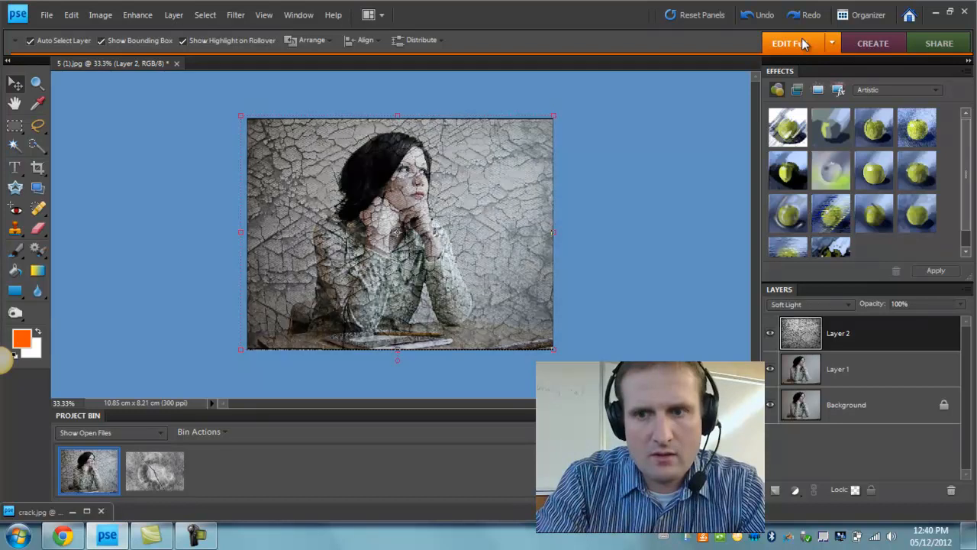
pyautogui.press('Up')
pyautogui.press('Up')
pyautogui.press('Up')
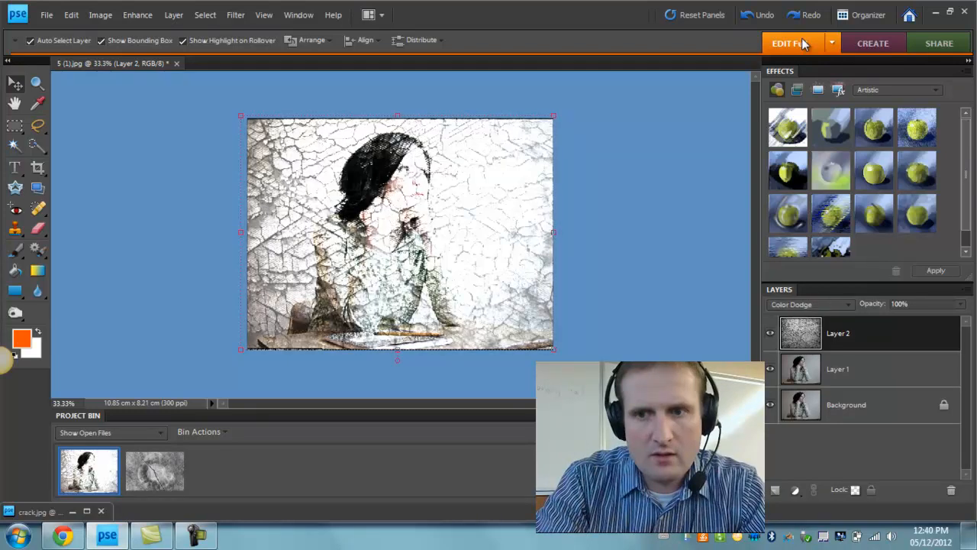
pyautogui.press('Up')
pyautogui.press('Up')
pyautogui.press('Up')
pyautogui.press('Up')
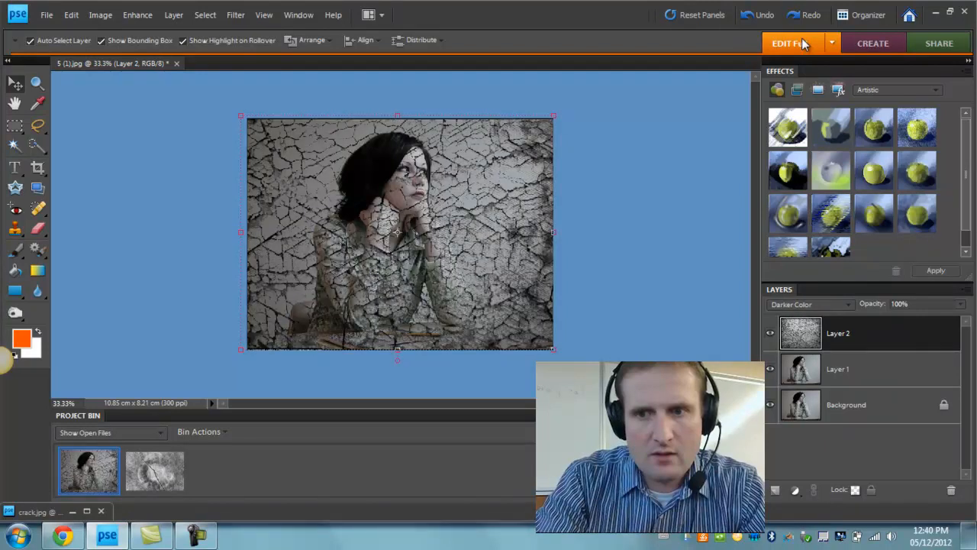
pyautogui.press('Up')
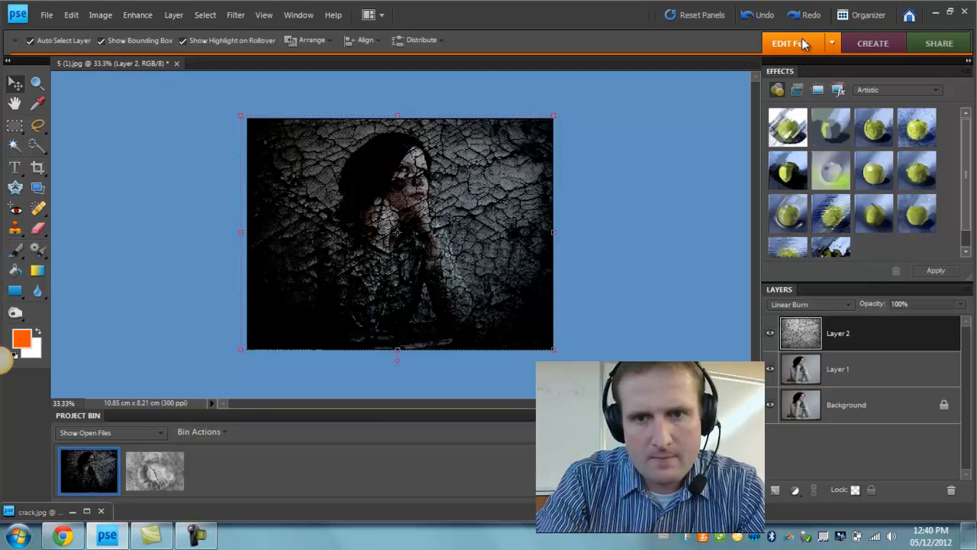
pyautogui.press('Up')
pyautogui.press('Up')
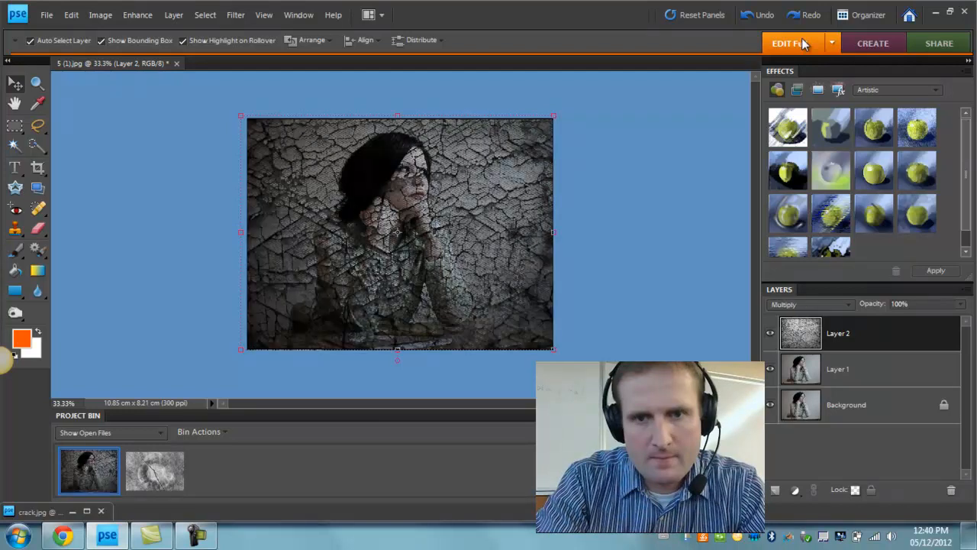
pyautogui.press('Up')
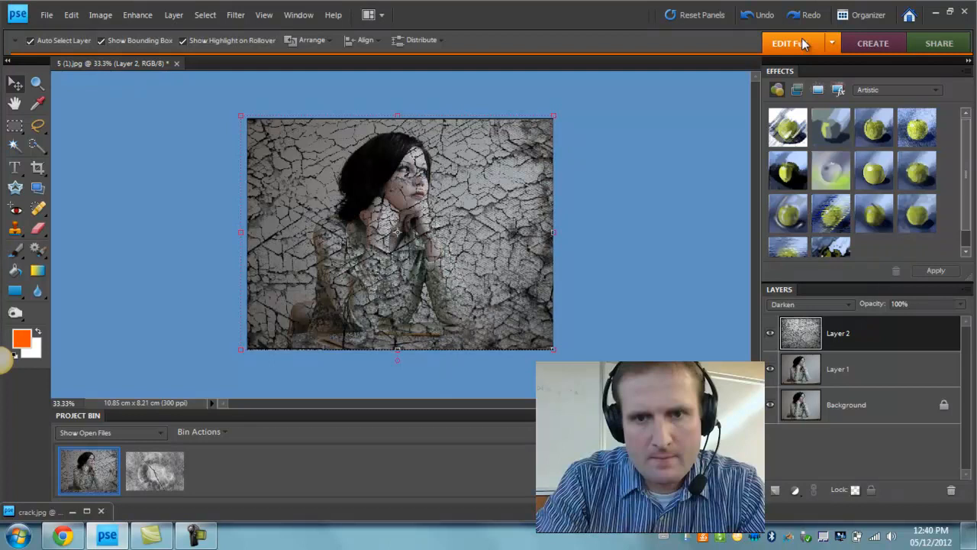
pyautogui.press('Up')
# Set the cracked texture layer's blend mode to Soft Light
pyautogui.press('Down')
pyautogui.press('Down')
pyautogui.press('Down')
pyautogui.press('Down')
pyautogui.press('Down')
pyautogui.press('Down')
pyautogui.press('Down')
pyautogui.press('Down')
pyautogui.press('Down')
pyautogui.press('Down')
pyautogui.press('Down')
pyautogui.press('Down')
pyautogui.press('Down')
pyautogui.press('Up')
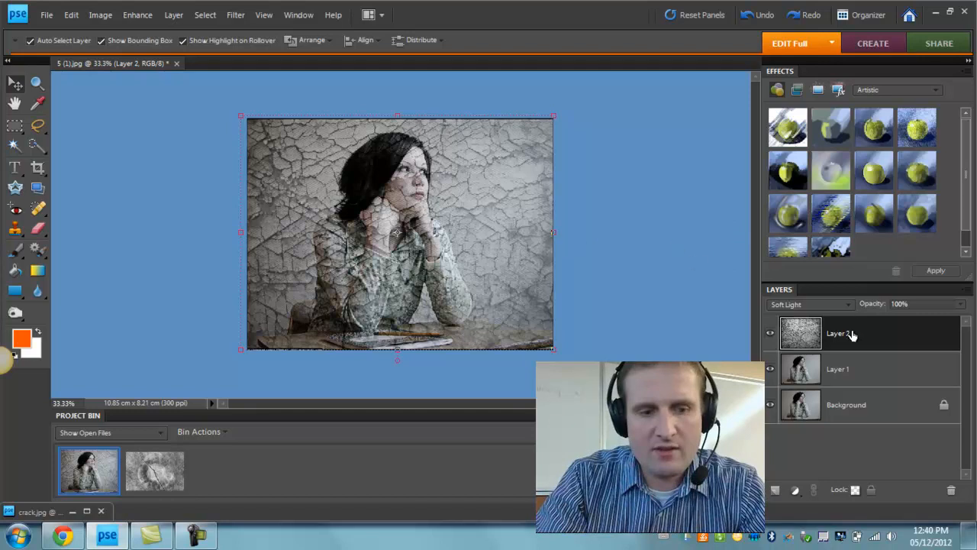
# Merge the cracked texture layer with Layer 1 beneath it and select the Background layer
pyautogui.keyDown('ctrl'); pyautogui.click(844, 372); pyautogui.keyUp('ctrl')
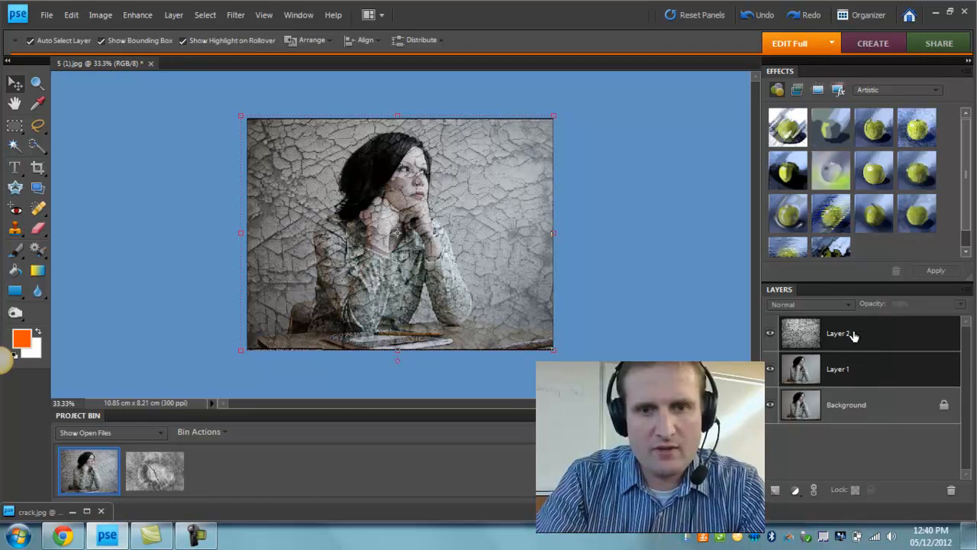
pyautogui.rightClick(854, 333)
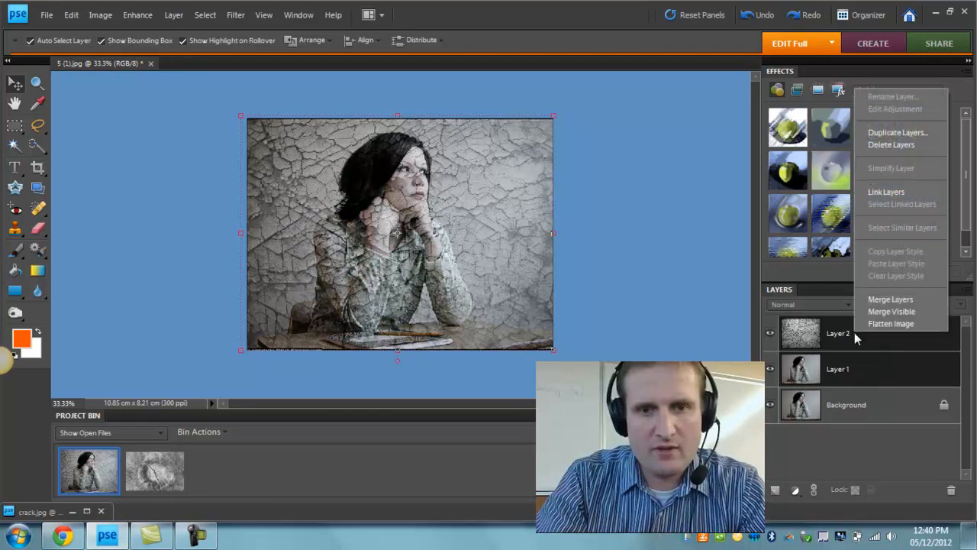
pyautogui.click(895, 300)
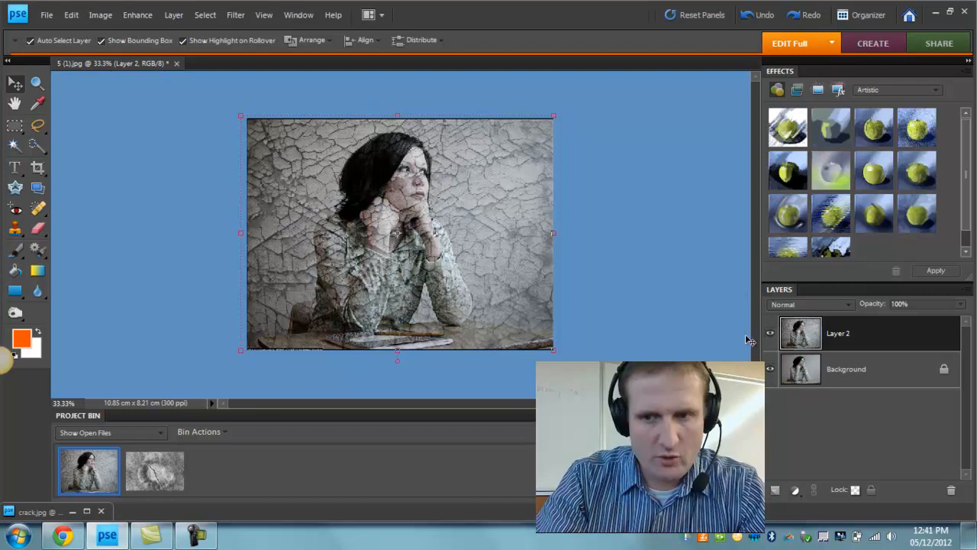
pyautogui.click(833, 370)
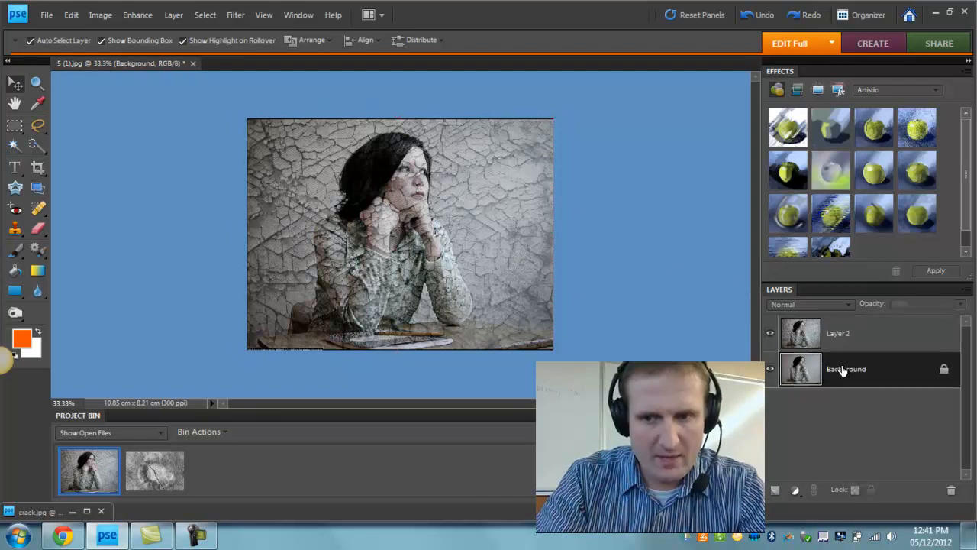
# Select the woman on the Background layer with the Lasso tool at 75 px feather and copy the selection to a new layer
pyautogui.click(39, 127)
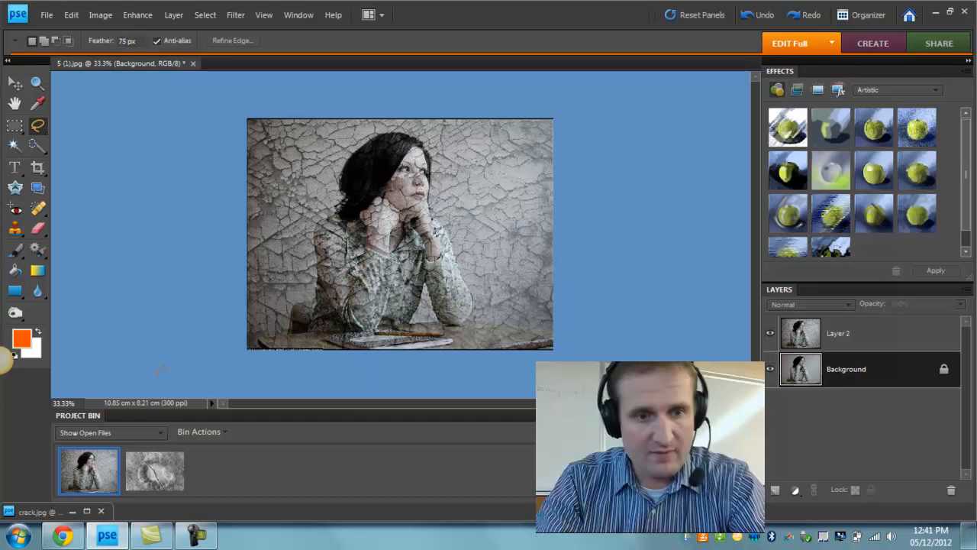
pyautogui.click(161, 403)
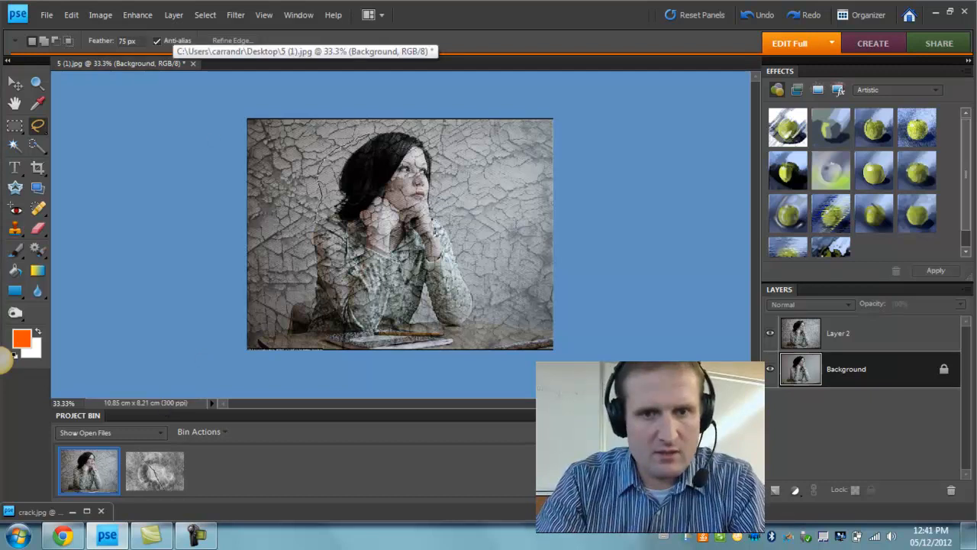
pyautogui.moveTo(304, 294)
pyautogui.mouseDown()
pyautogui.moveTo(330, 344)
pyautogui.moveTo(412, 336)
pyautogui.mouseUp()
pyautogui.moveTo(473, 252)
pyautogui.mouseDown()
pyautogui.moveTo(449, 200)
pyautogui.moveTo(441, 143)
pyautogui.moveTo(370, 120)
pyautogui.moveTo(343, 137)
pyautogui.moveTo(336, 174)
pyautogui.mouseUp()
pyautogui.rightClick(370, 190)
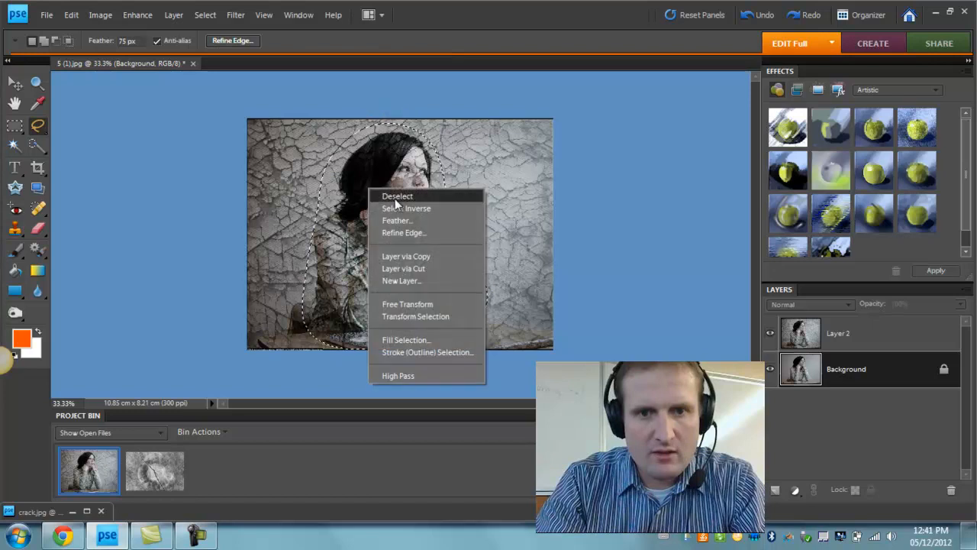
pyautogui.click(425, 256)
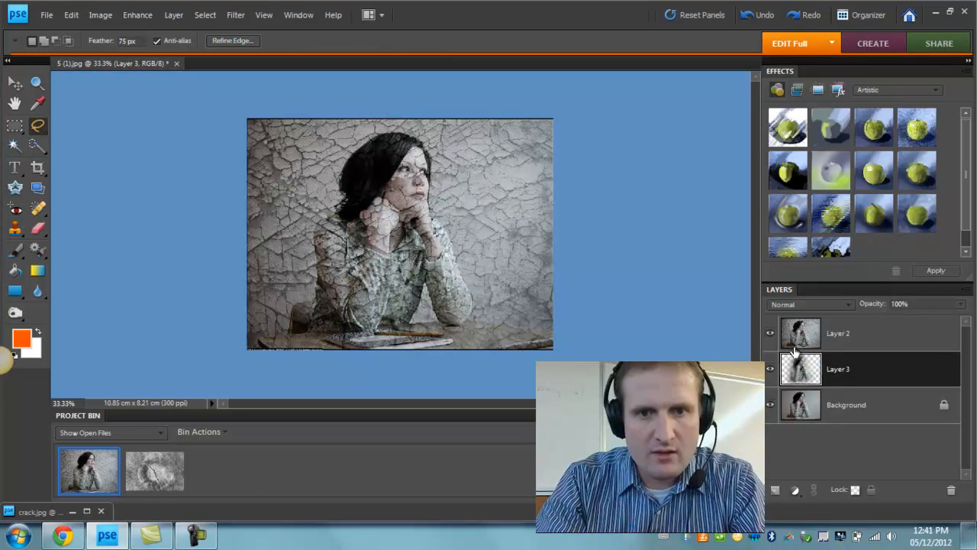
# Isolate Layer 3 by hiding the other layers, move it above Layer 2, and show Layer 2 and the Background again
pyautogui.click(770, 333)
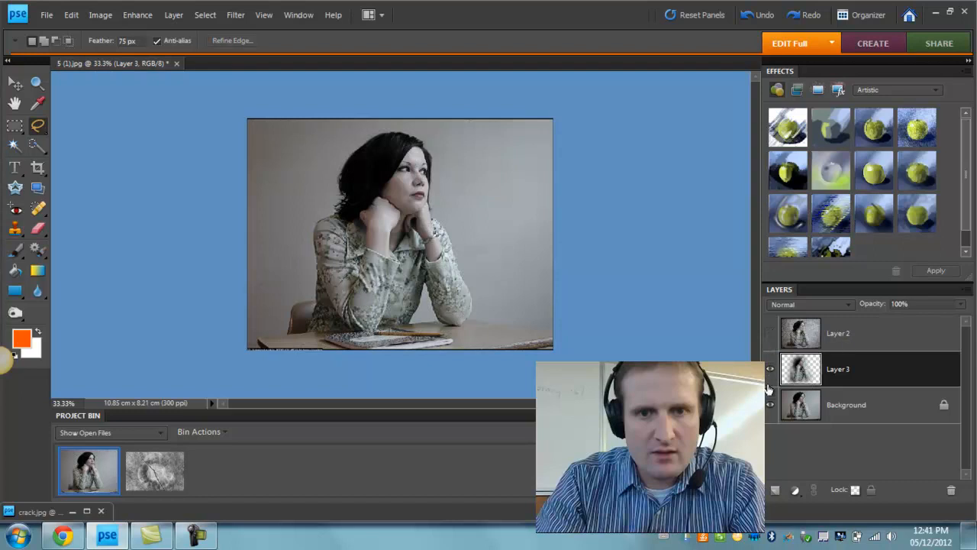
pyautogui.click(769, 404)
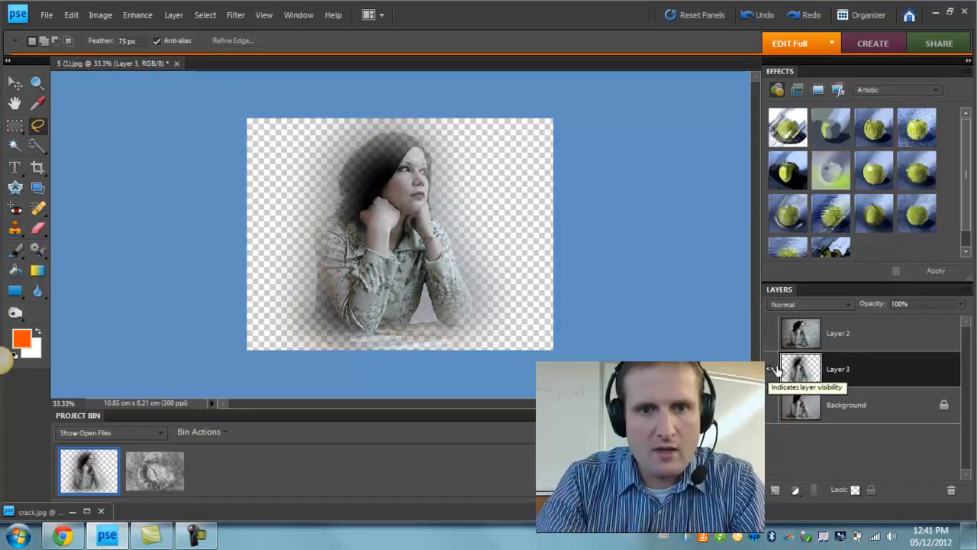
pyautogui.moveTo(813, 369); pyautogui.dragTo(813, 330)
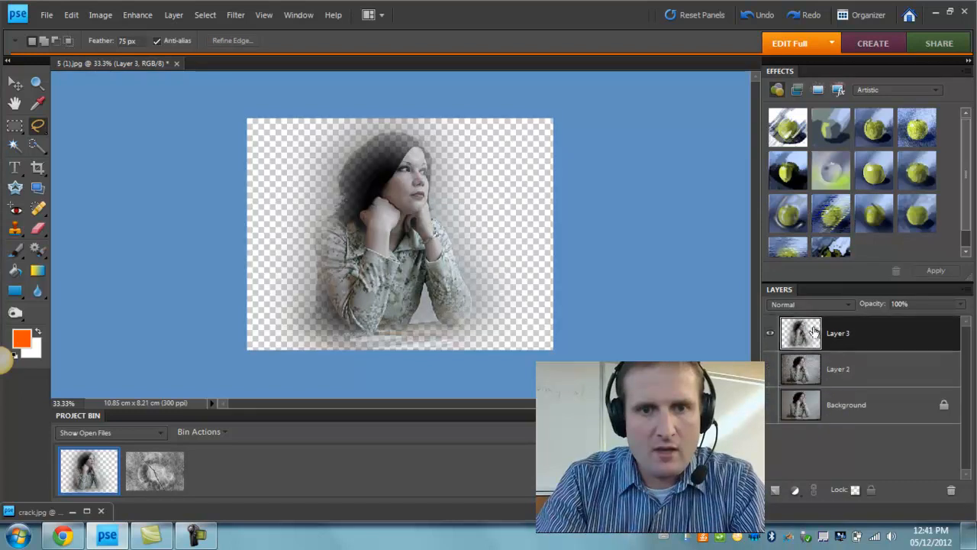
pyautogui.click(770, 369)
pyautogui.click(771, 403)
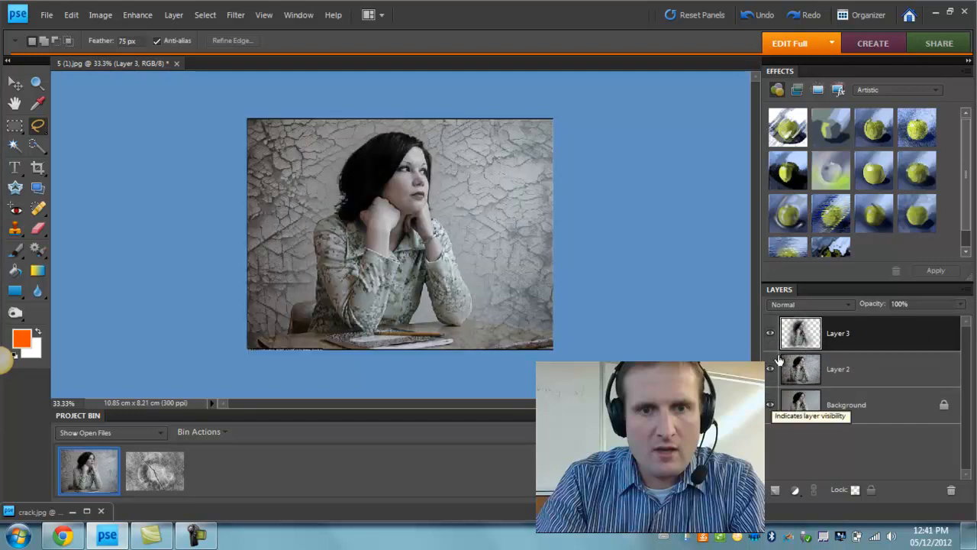
# Toggle Layer 3's visibility to compare the woman with and without the cracked texture over her
pyautogui.click(769, 335)
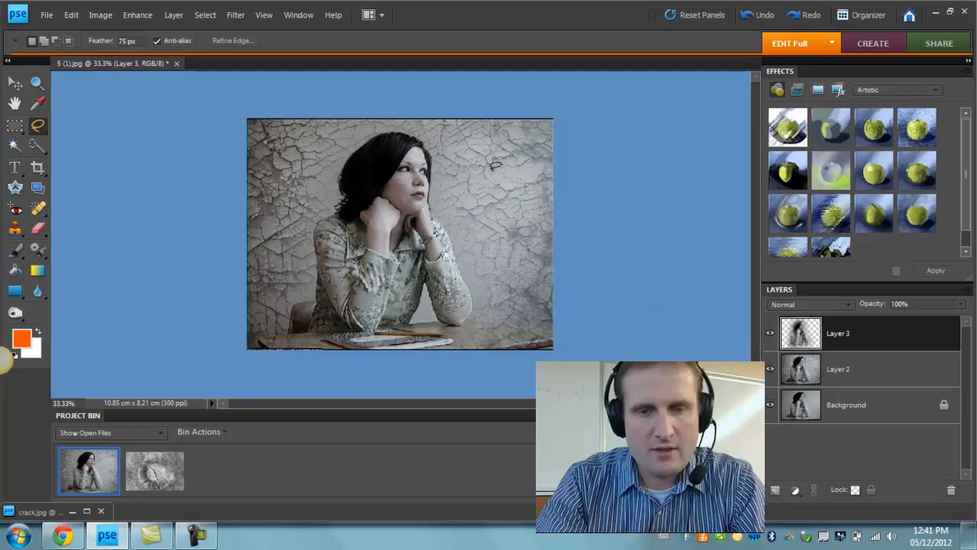
pyautogui.click(773, 334)
pyautogui.click(772, 334)
pyautogui.click(773, 334)
pyautogui.click(773, 335)
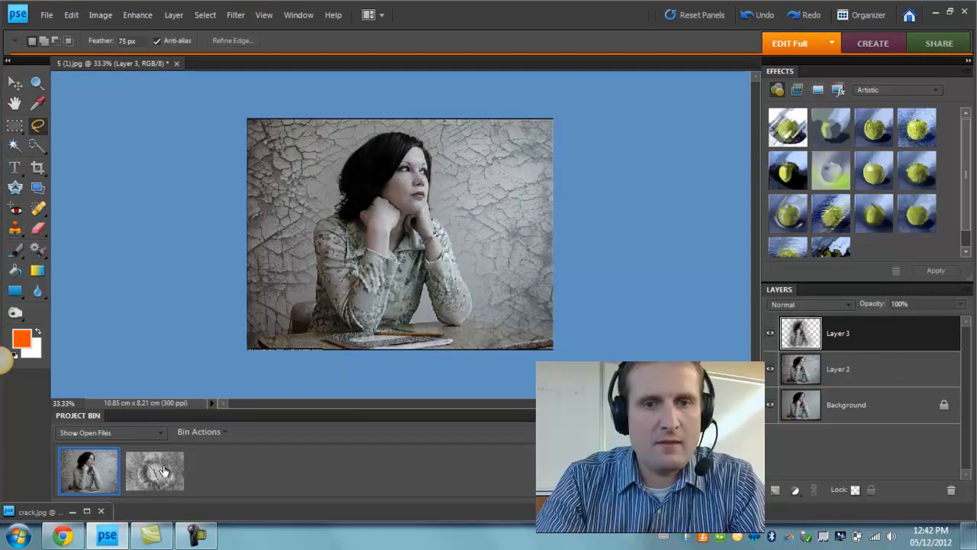
# Add crack.jpg to the portrait as the top layer and move it to the canvas's upper-right area
pyautogui.moveTo(174, 451); pyautogui.dragTo(312, 275)
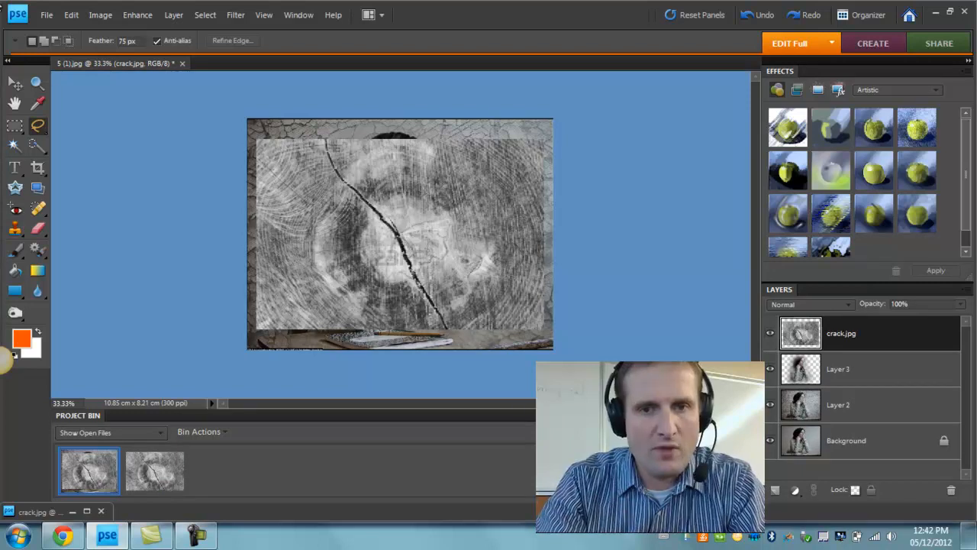
pyautogui.click(15, 82)
pyautogui.moveTo(392, 226); pyautogui.dragTo(152, 264)
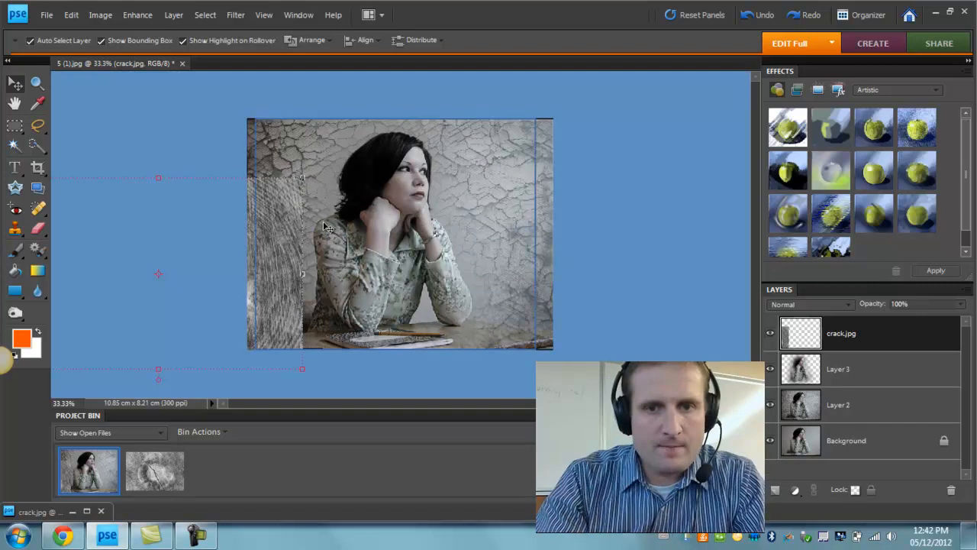
pyautogui.moveTo(297, 242); pyautogui.dragTo(473, 203)
# Scale the crack.jpg layer proportionally to 169.4% so it covers the whole canvas with the crack on the right side
pyautogui.hotkey('ctrl', '-')
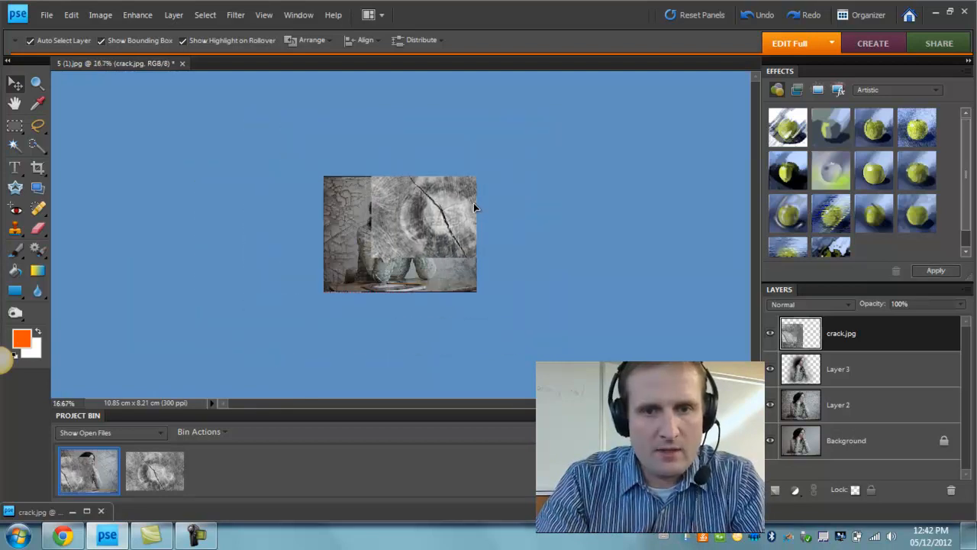
pyautogui.moveTo(381, 258); pyautogui.dragTo(296, 304)
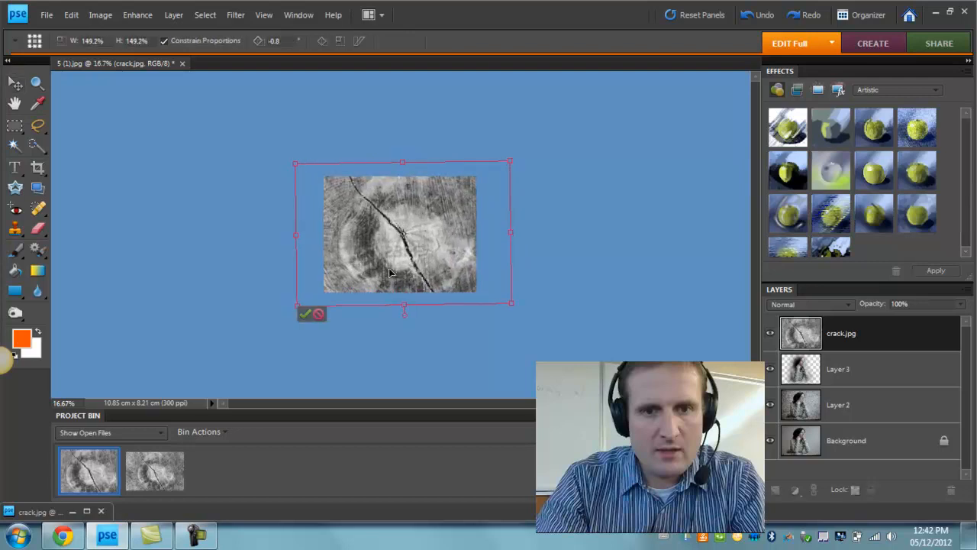
pyautogui.click(319, 313)
pyautogui.moveTo(366, 258); pyautogui.dragTo(422, 226)
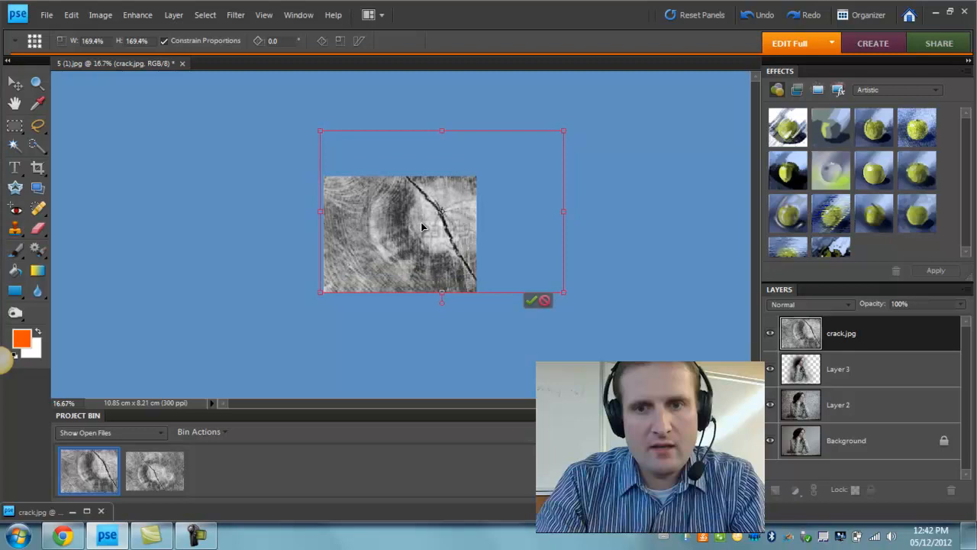
pyautogui.click(535, 303)
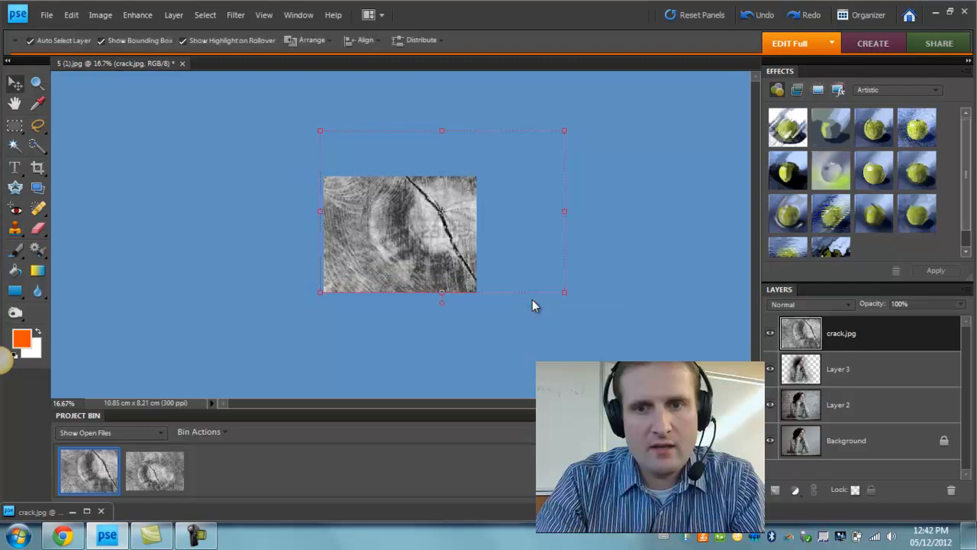
pyautogui.click(630, 249)
# Merge Layer 3, Layer 2 and the Background into one layer, and duplicate the merged Background layer
pyautogui.click(837, 369)
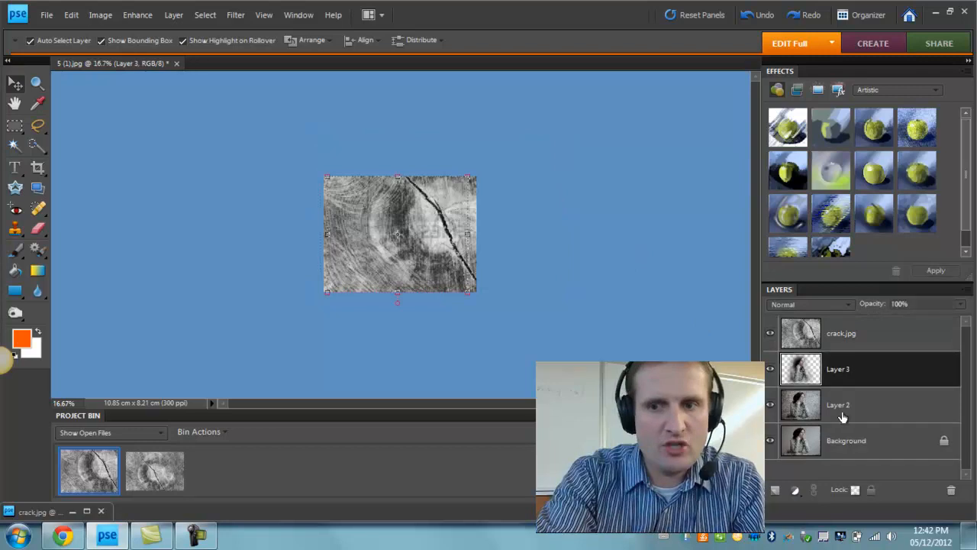
pyautogui.keyDown('shift'); pyautogui.click(842, 436); pyautogui.keyUp('shift')
pyautogui.rightClick(843, 438)
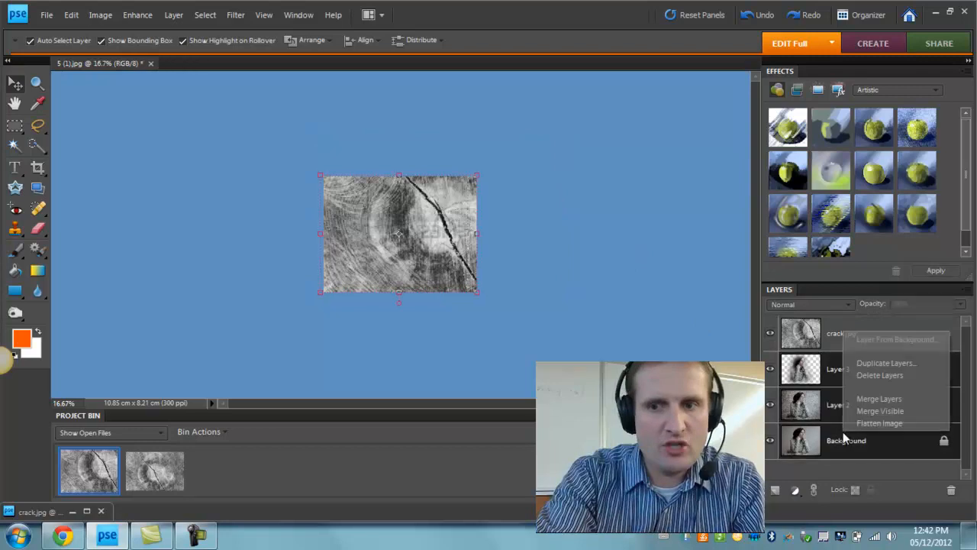
pyautogui.click(875, 399)
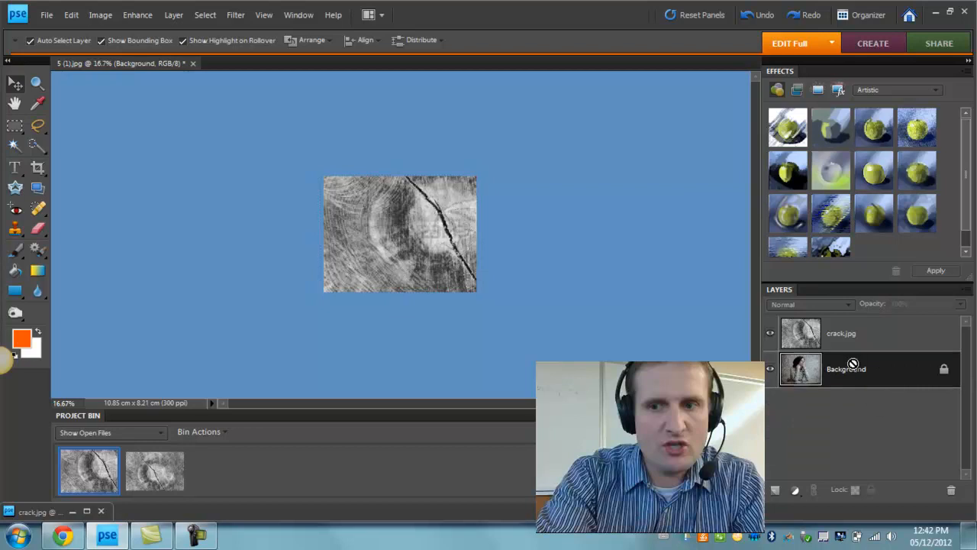
pyautogui.hotkey('ctrl', 'j')
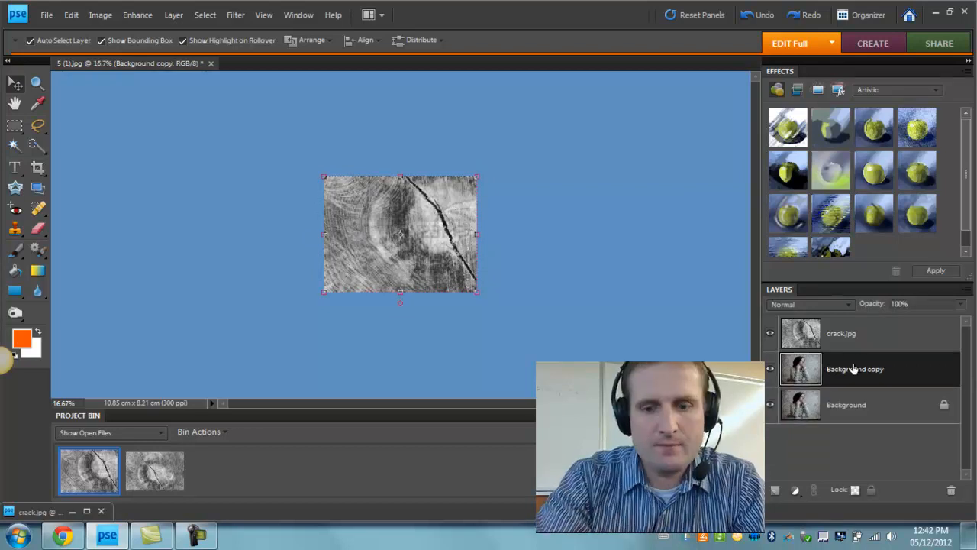
pyautogui.click(514, 218)
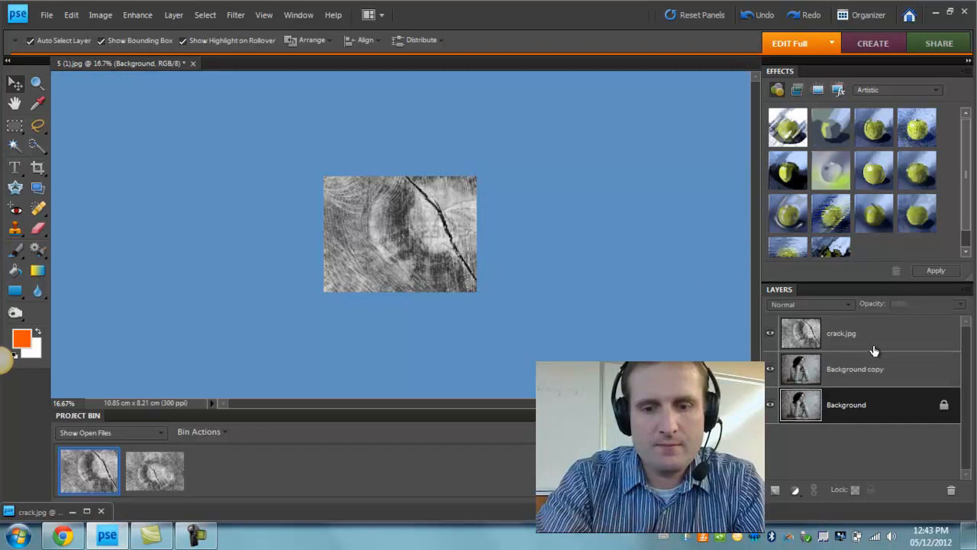
# Try the crack.jpg layer's blend modes from Multiply through Hue, including Color Burn, Overlay, Soft Light, Vivid Light and Difference
pyautogui.click(856, 334)
pyautogui.click(845, 309)
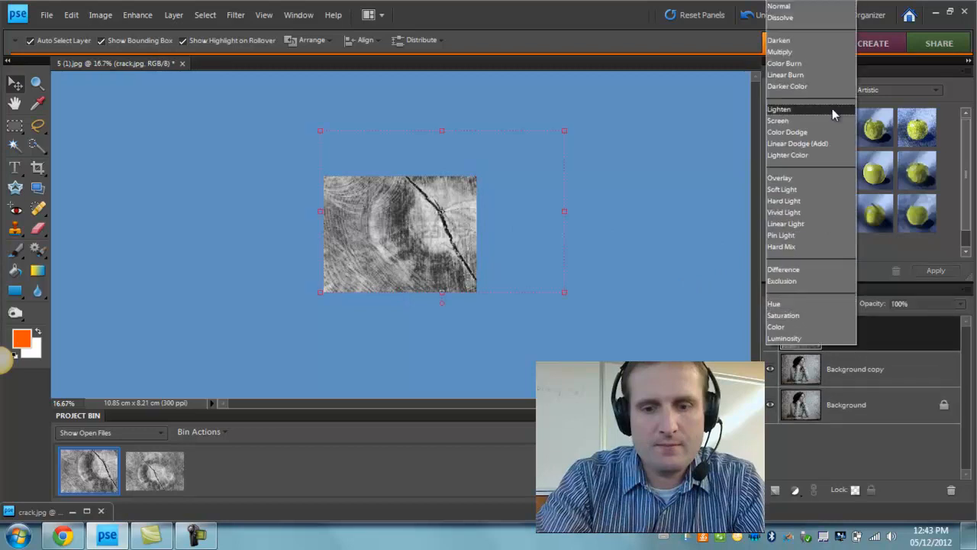
pyautogui.click(810, 57)
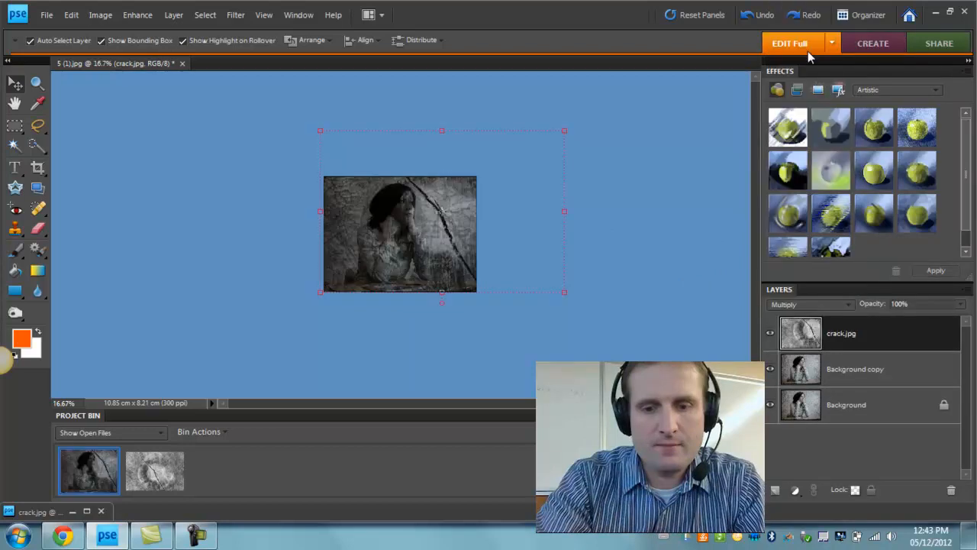
pyautogui.scroll(2, 809, 56)
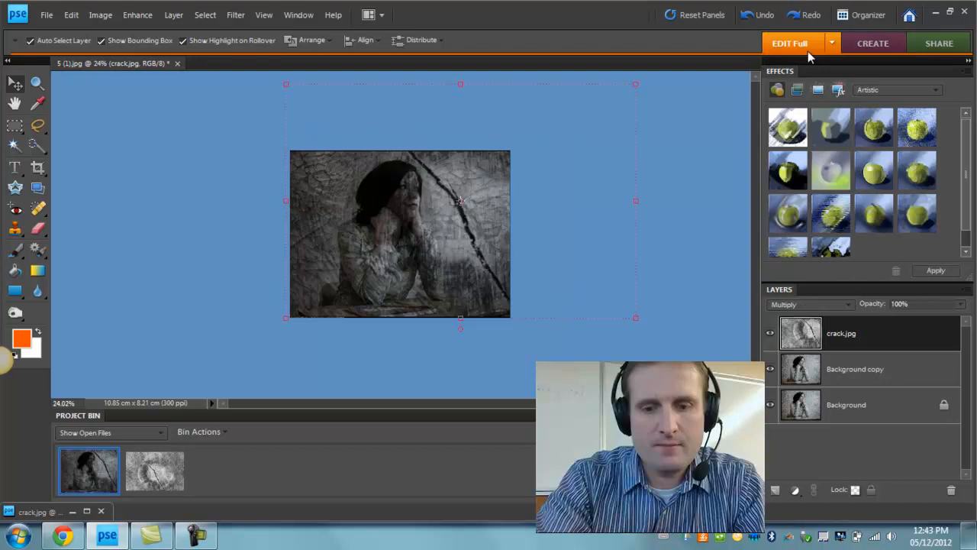
pyautogui.scroll(4, 809, 58)
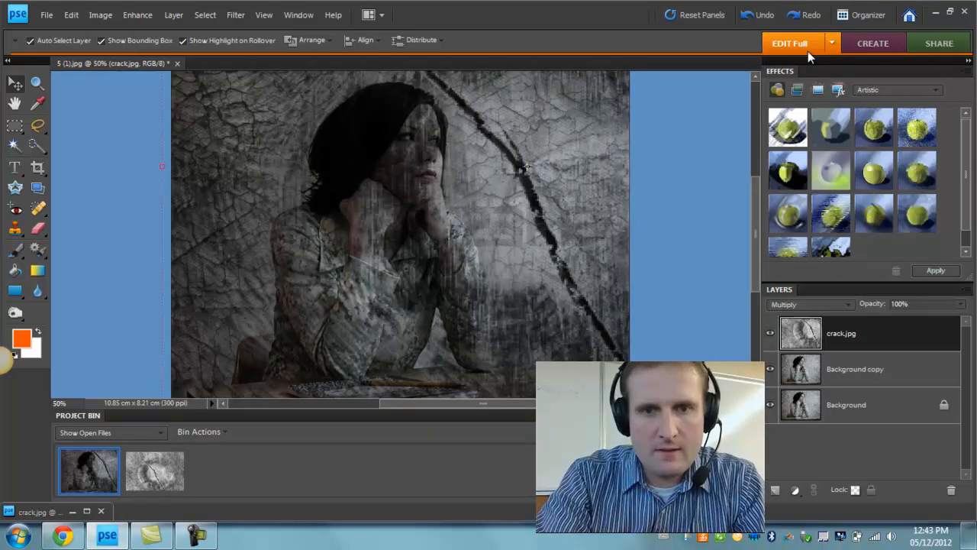
pyautogui.hotkey('ctrl', '-')
pyautogui.hotkey('shift', '+')
pyautogui.hotkey('shift', '+')
pyautogui.hotkey('shift', '+')
pyautogui.hotkey('shift', '+')
pyautogui.hotkey('shift', '+')
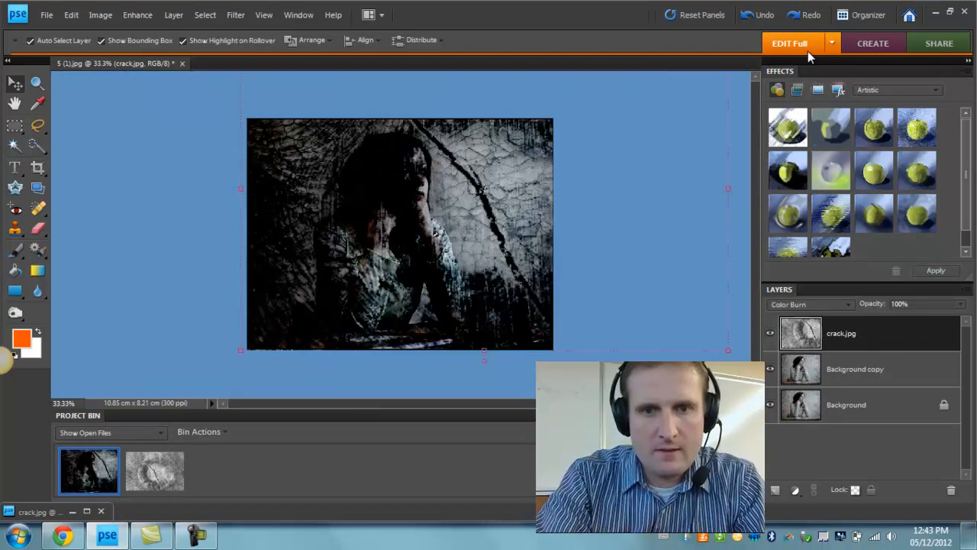
pyautogui.hotkey('shift', '+')
pyautogui.hotkey('shift', '+')
pyautogui.hotkey('shift', '+')
pyautogui.hotkey('shift', '+')
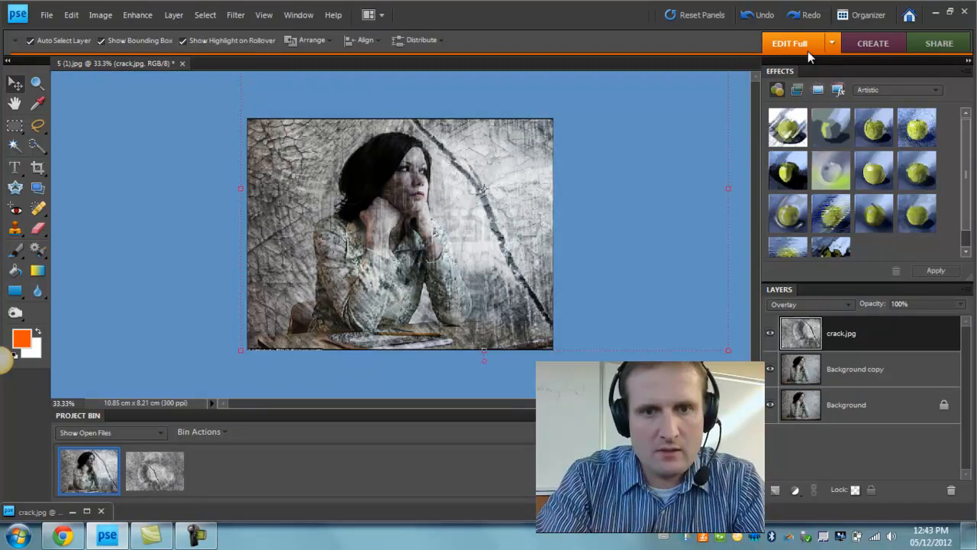
pyautogui.hotkey('shift', '+')
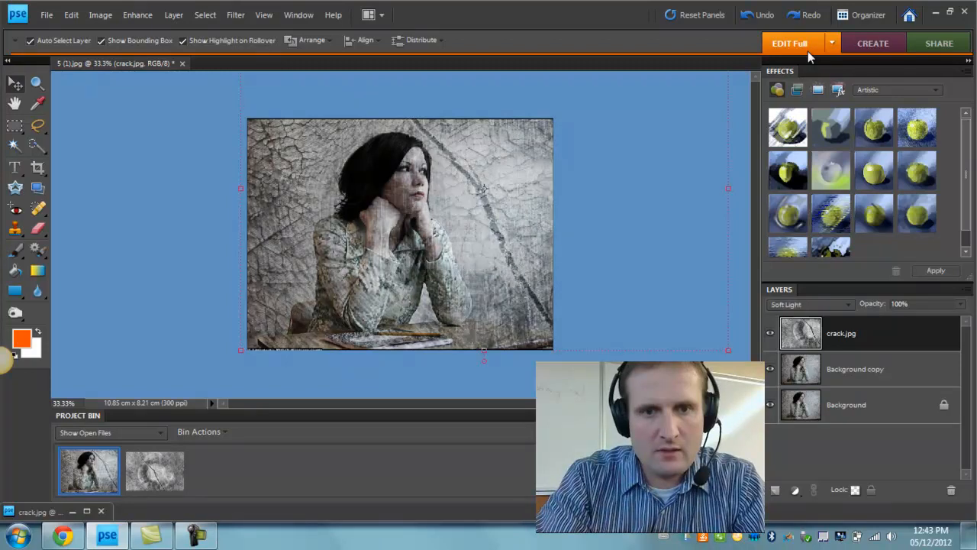
pyautogui.hotkey('shift', '+')
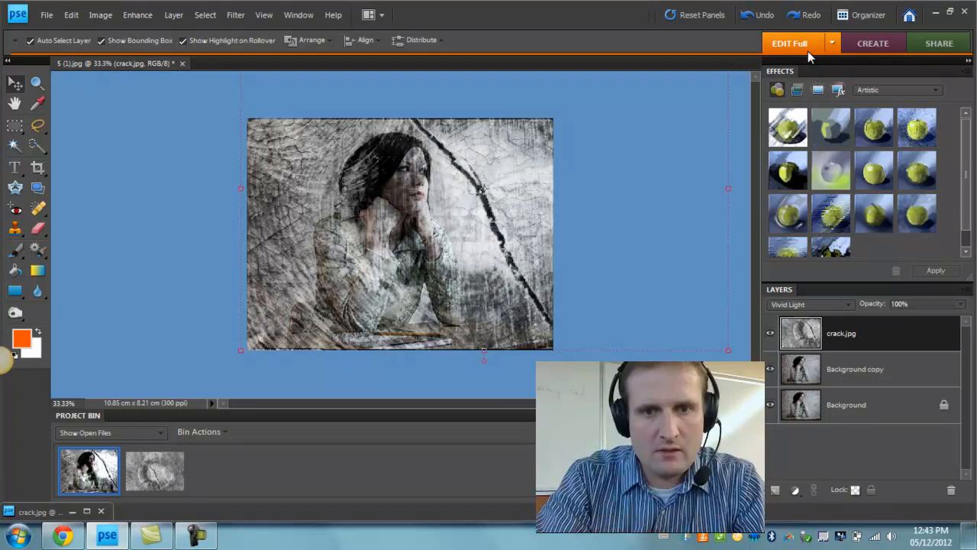
pyautogui.hotkey('shift', '+')
pyautogui.hotkey('shift', '+')
pyautogui.hotkey('shift', '+')
pyautogui.hotkey('shift', '+')
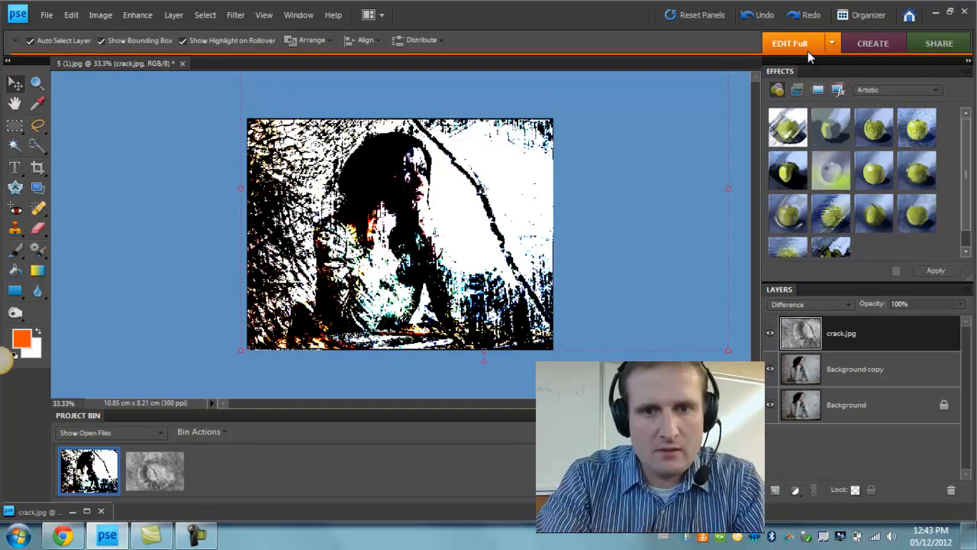
pyautogui.hotkey('shift', '+')
pyautogui.hotkey('shift', '+')
pyautogui.hotkey('shift', '+')
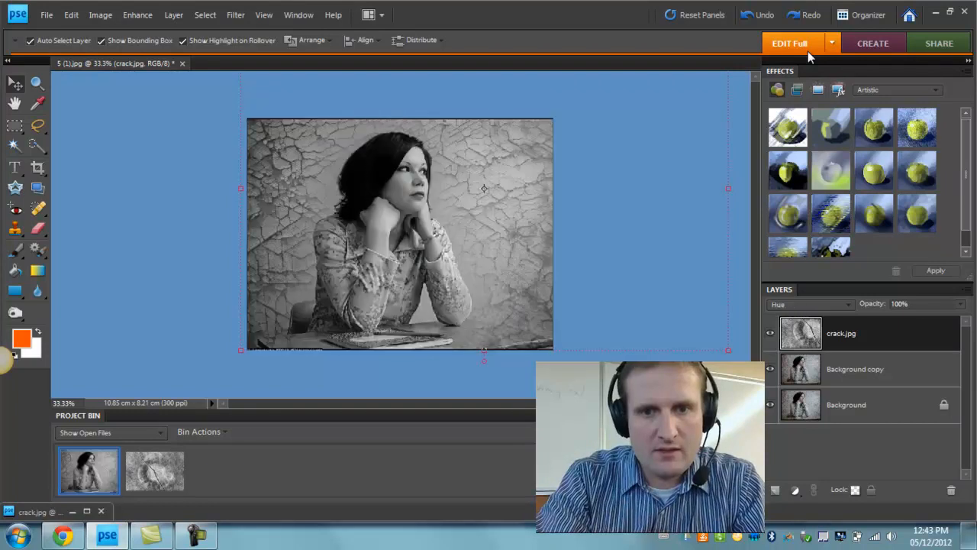
# Go back through the crack.jpg layer's blend modes, compare Overlay with Soft Light, and set the layer to Soft Light
pyautogui.hotkey('shift', '-')
pyautogui.hotkey('shift', '-')
pyautogui.hotkey('shift', '-')
pyautogui.hotkey('shift', '-')
pyautogui.hotkey('shift', '-')
pyautogui.hotkey('shift', '-')
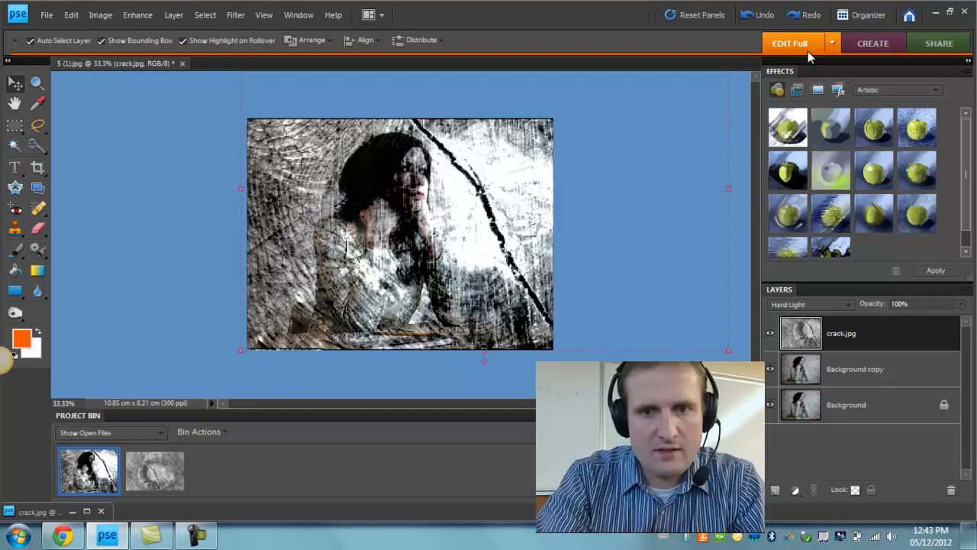
pyautogui.hotkey('shift', '-')
pyautogui.hotkey('shift', '-')
pyautogui.hotkey('shift', '-')
pyautogui.hotkey('shift', '-')
pyautogui.hotkey('shift', '+')
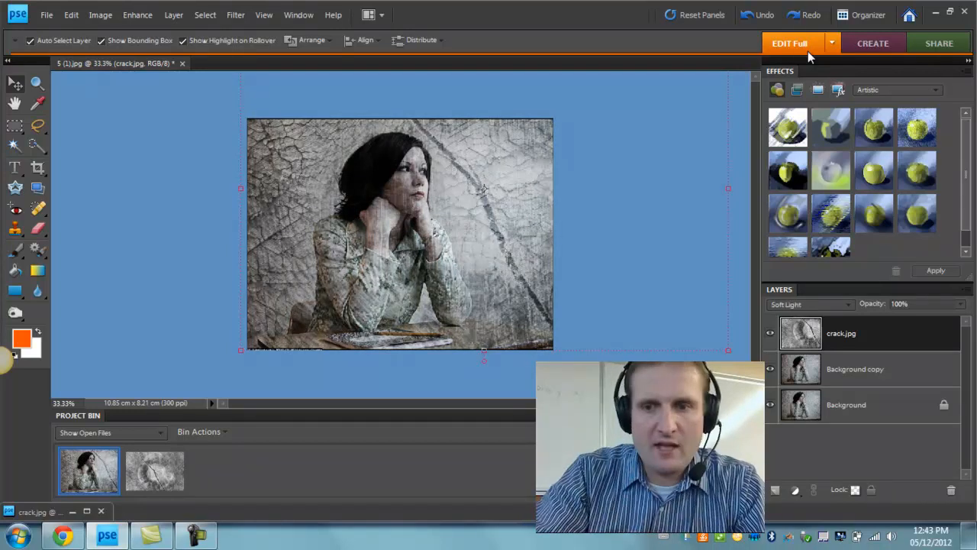
pyautogui.hotkey('shift', '+')
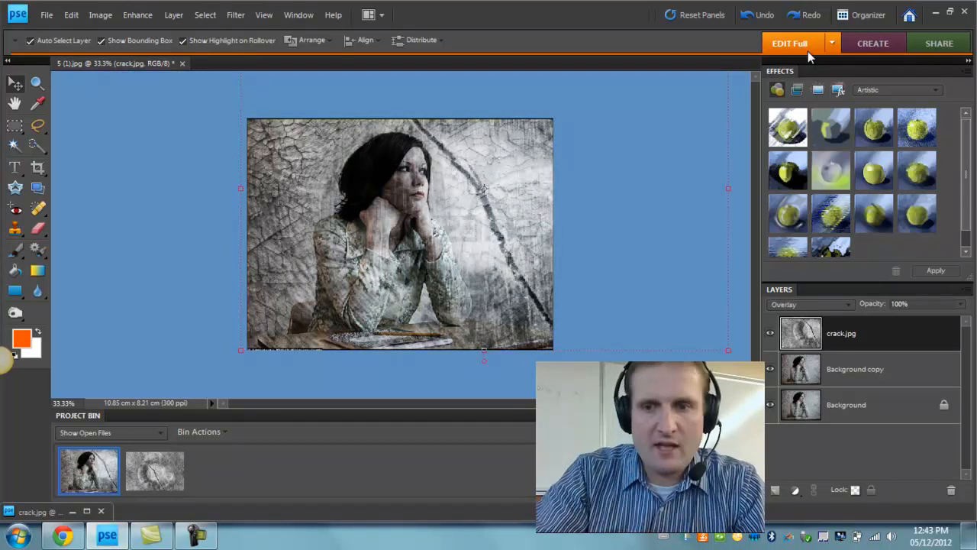
pyautogui.hotkey('shift', '+')
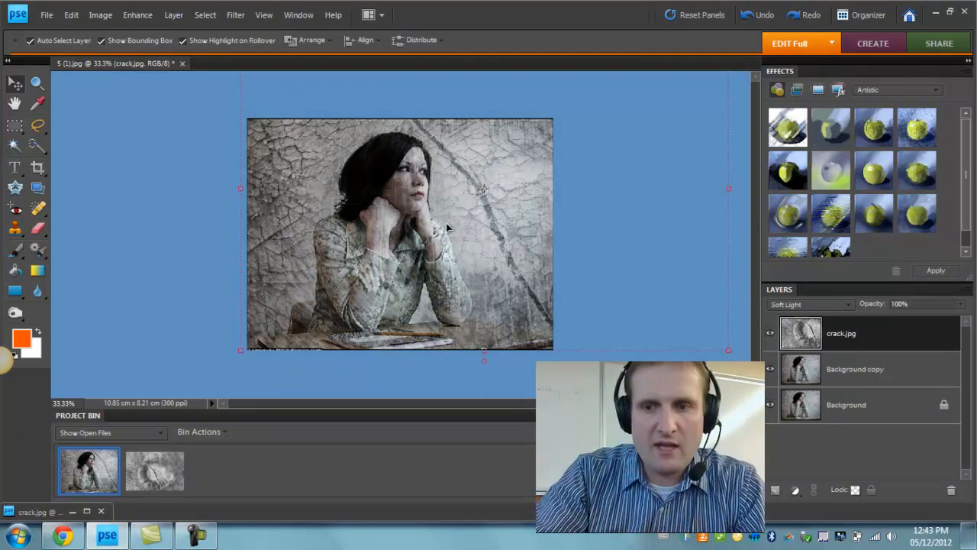
# Merge the crack.jpg layer with the Background copy layer
pyautogui.click(855, 376)
pyautogui.rightClick(855, 373)
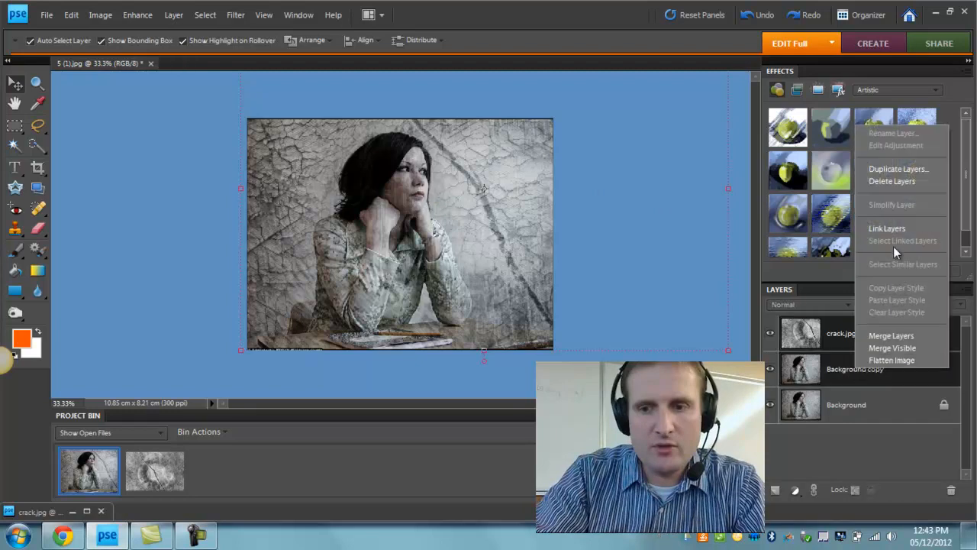
pyautogui.click(896, 339)
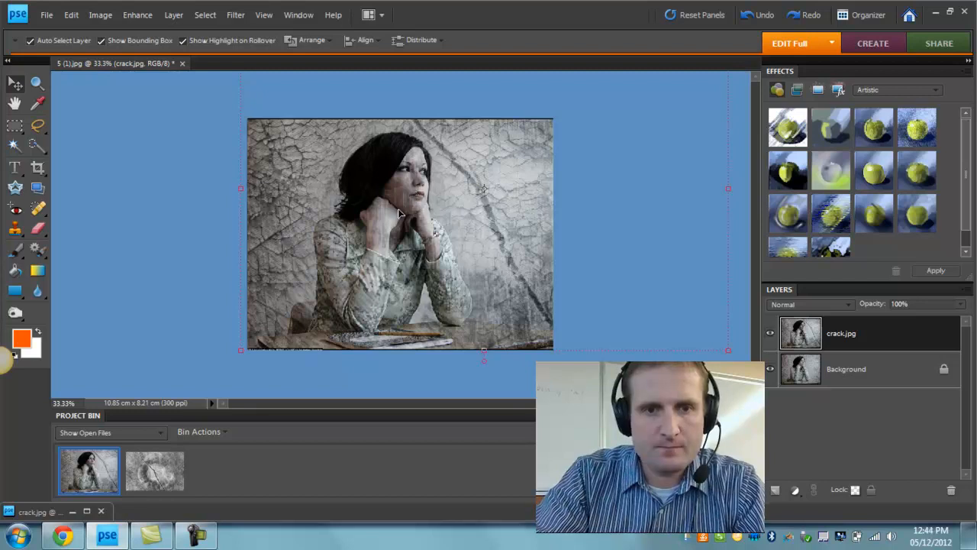
# Lasso a loose feathered selection around the woman on the Background layer and copy it to a new layer
pyautogui.click(845, 372)
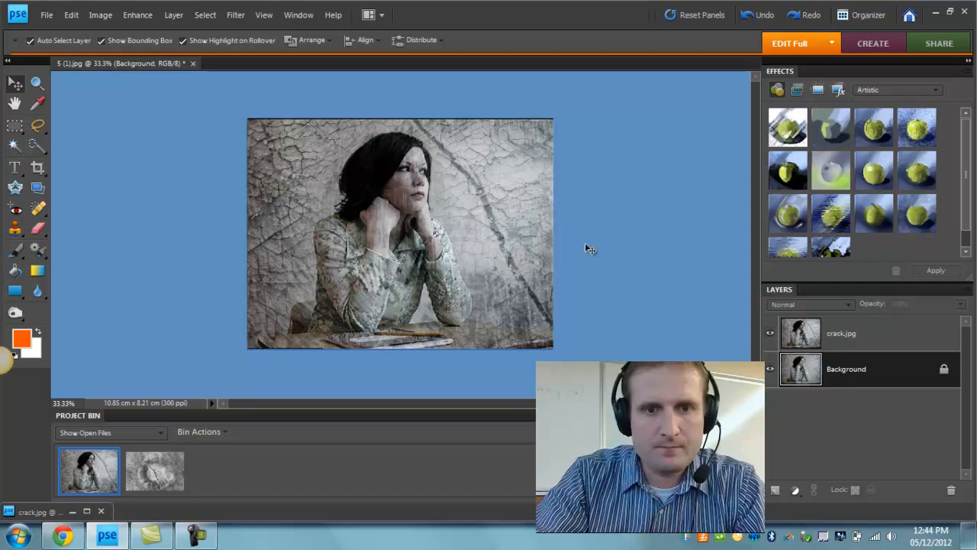
pyautogui.click(38, 126)
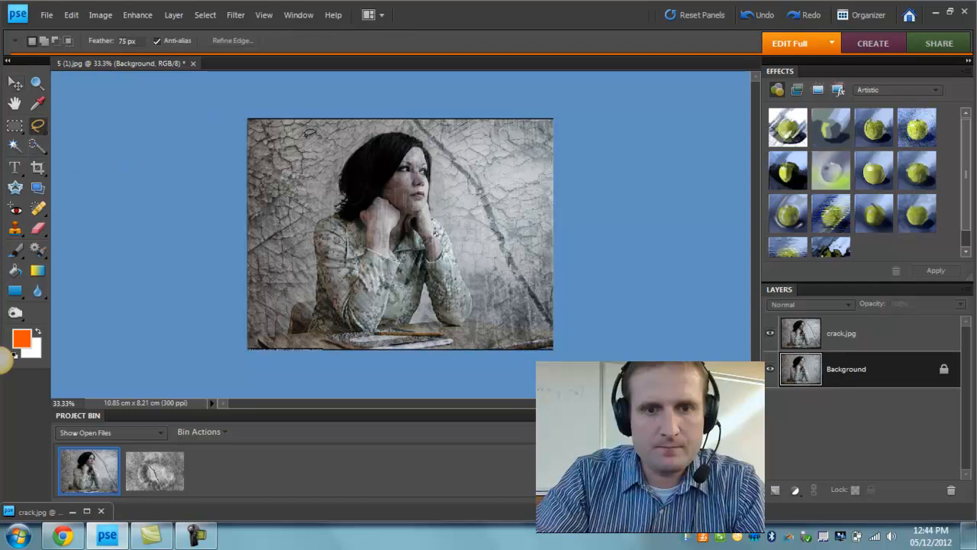
pyautogui.moveTo(304, 227)
pyautogui.mouseDown()
pyautogui.moveTo(294, 322)
pyautogui.moveTo(452, 348)
pyautogui.moveTo(478, 338)
pyautogui.moveTo(492, 288)
pyautogui.moveTo(447, 141)
pyautogui.moveTo(378, 124)
pyautogui.mouseUp()
pyautogui.rightClick(423, 212)
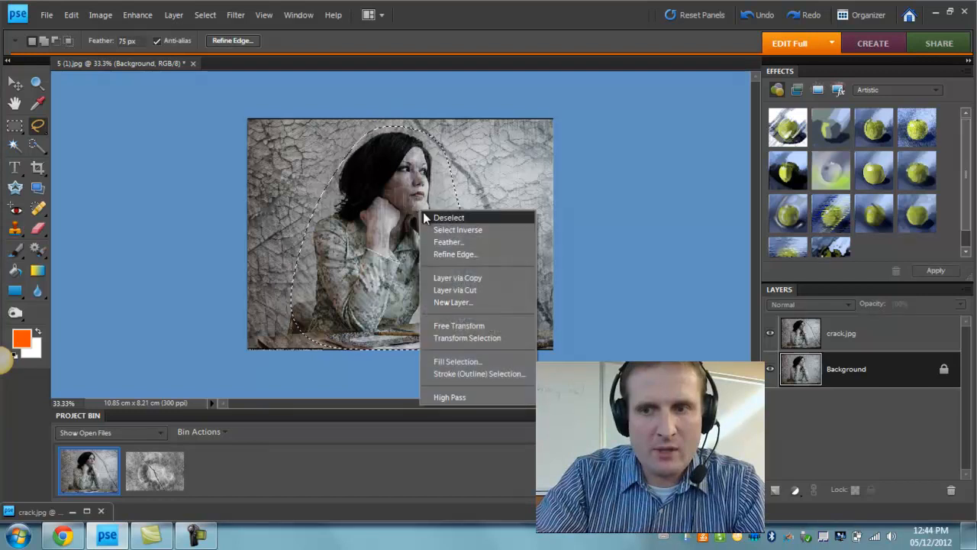
pyautogui.click(461, 278)
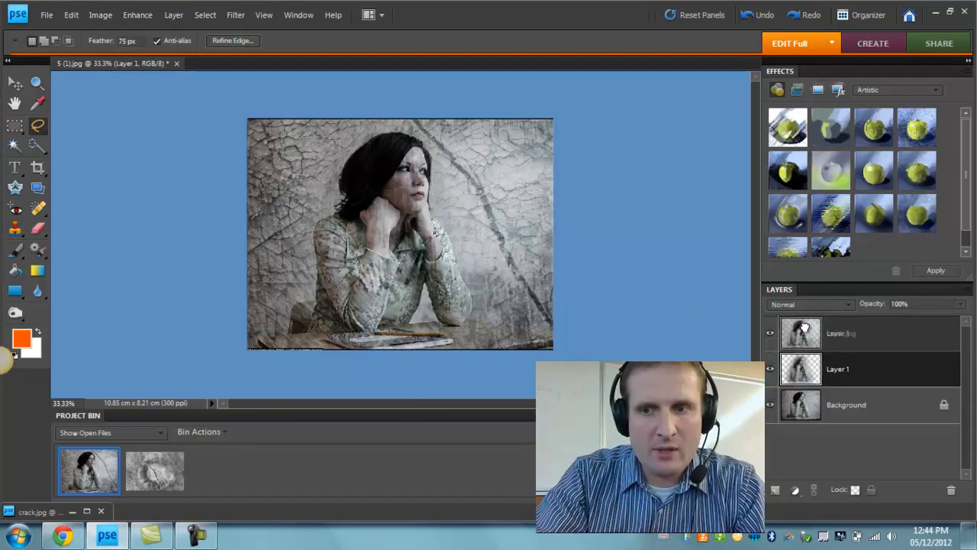
# Move the copied woman layer above the crack.jpg layer and set its opacity to 58%
pyautogui.moveTo(803, 329); pyautogui.dragTo(805, 330)
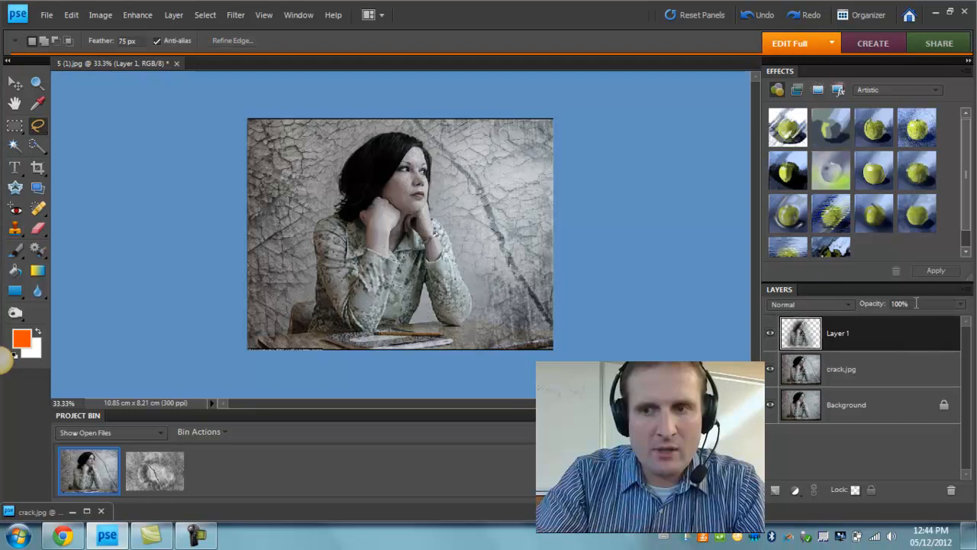
pyautogui.click(961, 304)
pyautogui.moveTo(960, 317); pyautogui.dragTo(919, 320)
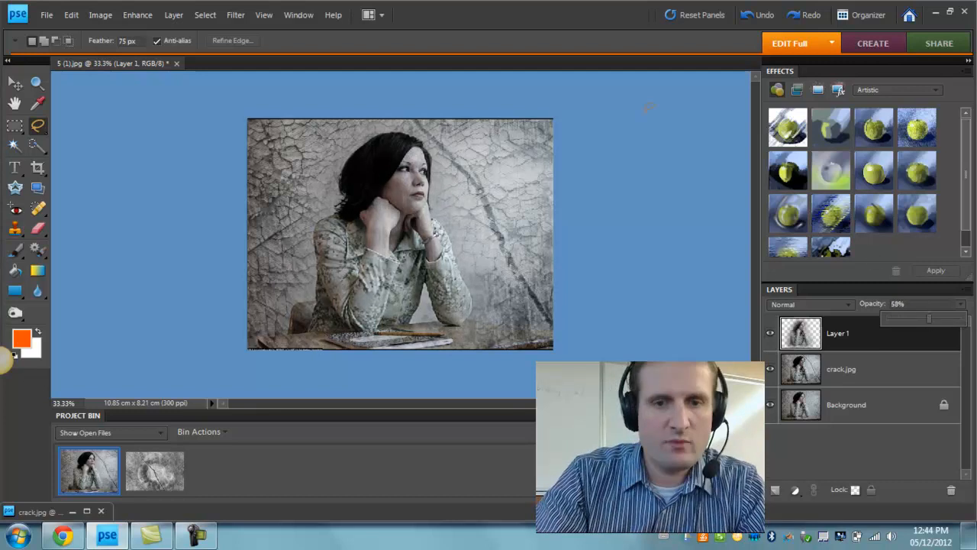
pyautogui.click(519, 62)
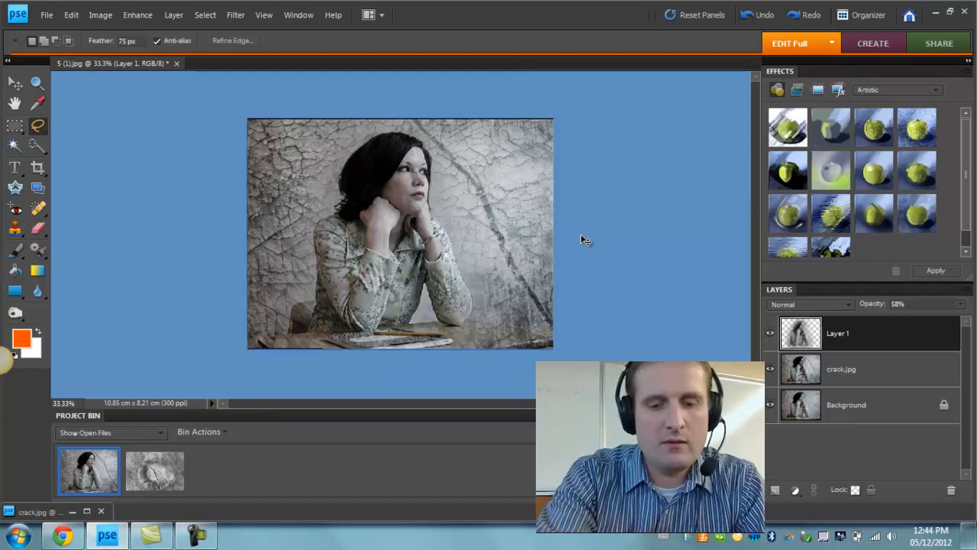
# Merge all visible layers into the Background and duplicate the merged layer
pyautogui.hotkey('ctrl', 'shift', 'e')
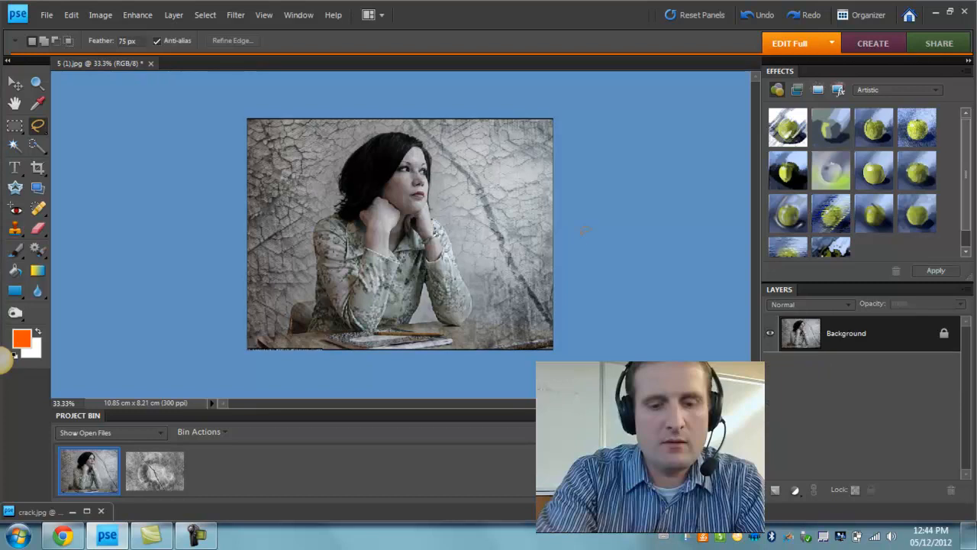
pyautogui.hotkey('ctrl', 'j')
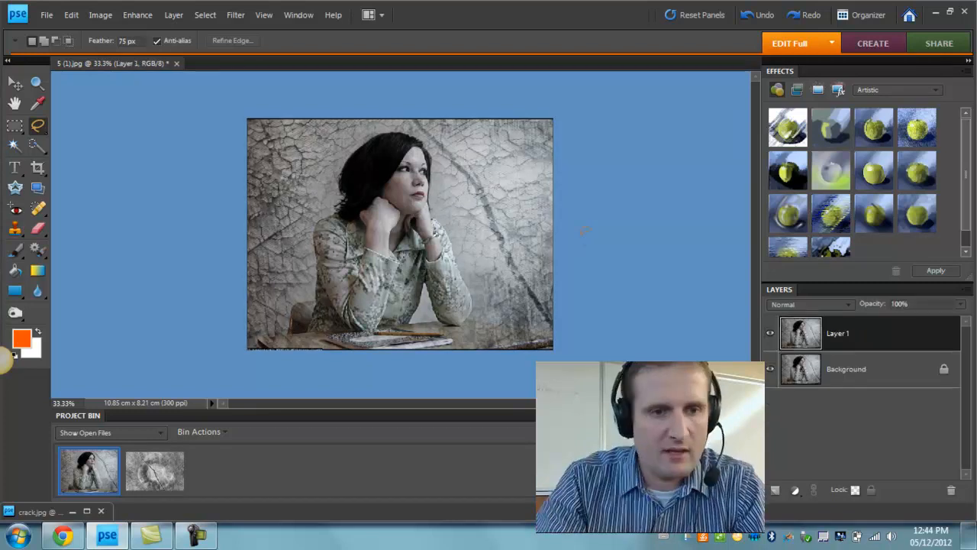
# Darken the cracked wall around the woman on the duplicate layer with the Burn tool at 32% exposure
pyautogui.click(15, 313)
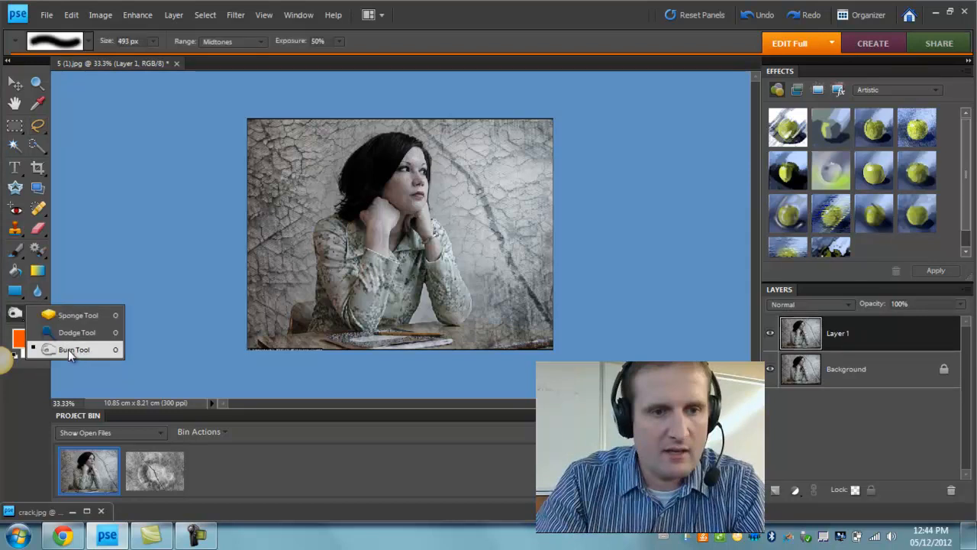
pyautogui.click(74, 350)
pyautogui.click(14, 313)
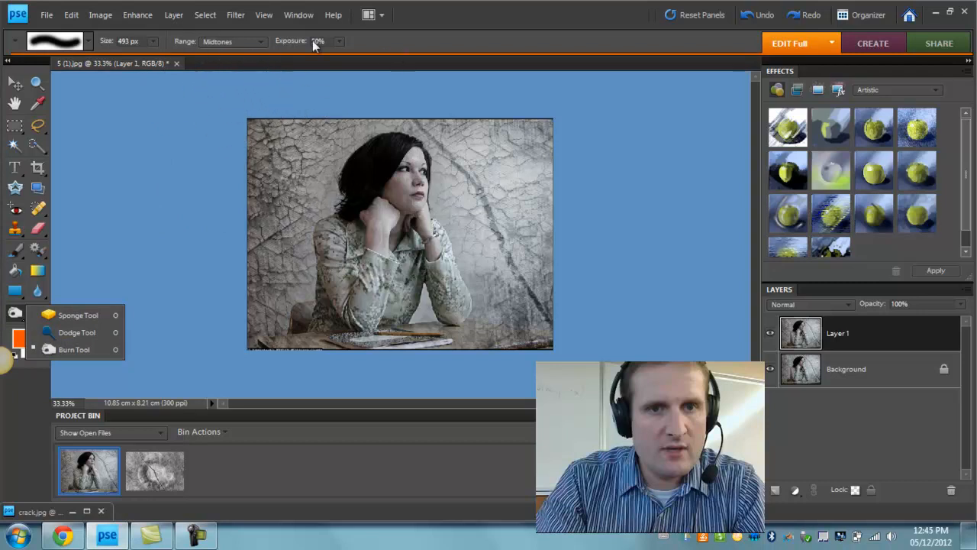
pyautogui.moveTo(338, 42); pyautogui.dragTo(339, 58)
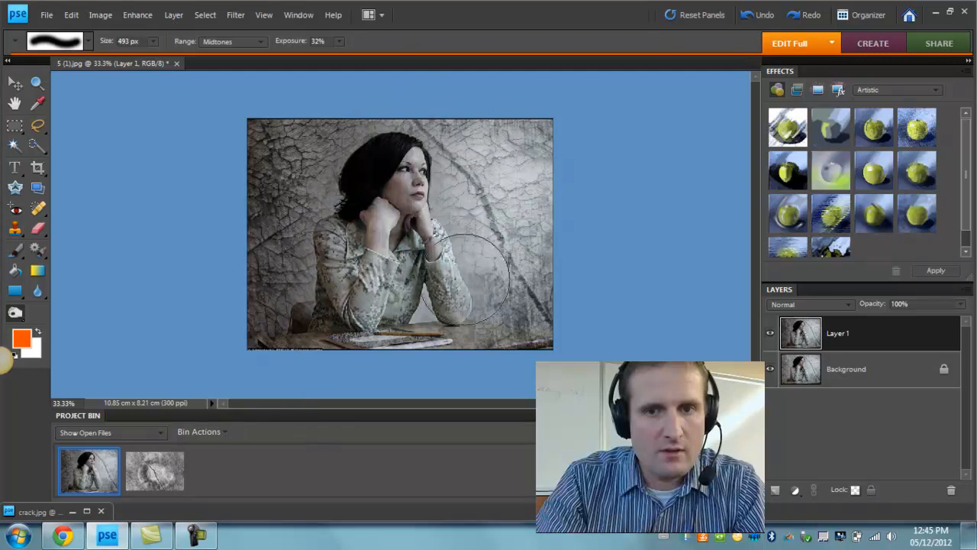
pyautogui.moveTo(447, 163)
pyautogui.mouseDown()
pyautogui.moveTo(493, 294)
pyautogui.moveTo(465, 149)
pyautogui.moveTo(499, 223)
pyautogui.moveTo(456, 90)
pyautogui.moveTo(530, 235)
pyautogui.moveTo(514, 212)
pyautogui.moveTo(499, 223)
pyautogui.moveTo(472, 161)
pyautogui.moveTo(482, 157)
pyautogui.moveTo(514, 200)
pyautogui.moveTo(533, 165)
pyautogui.moveTo(522, 208)
pyautogui.moveTo(466, 173)
pyautogui.moveTo(481, 221)
pyautogui.moveTo(473, 170)
pyautogui.moveTo(493, 225)
pyautogui.moveTo(513, 236)
pyautogui.moveTo(523, 158)
pyautogui.moveTo(546, 185)
pyautogui.mouseUp()
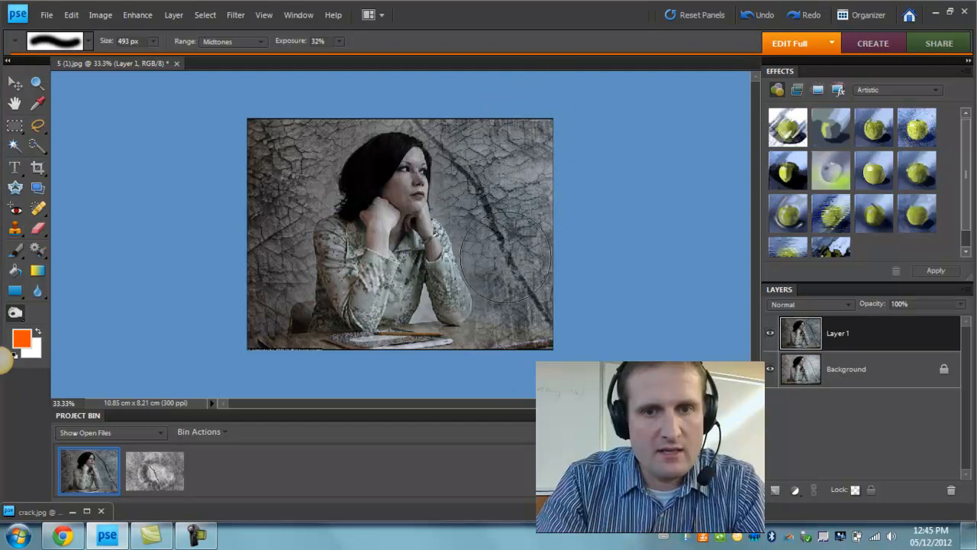
pyautogui.moveTo(557, 323); pyautogui.dragTo(484, 87)
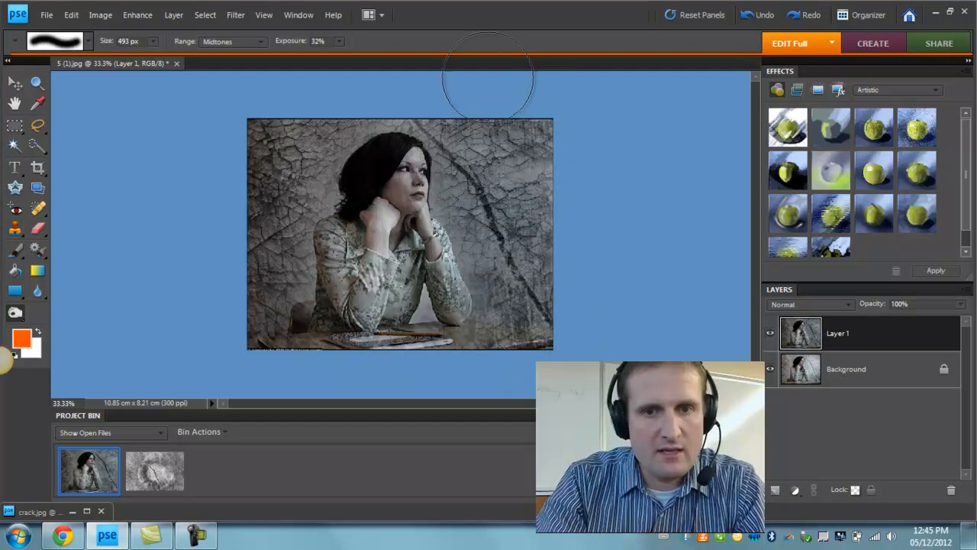
pyautogui.moveTo(311, 143)
pyautogui.mouseDown()
pyautogui.moveTo(207, 328)
pyautogui.moveTo(269, 86)
pyautogui.moveTo(255, 113)
pyautogui.moveTo(262, 301)
pyautogui.moveTo(291, 376)
pyautogui.moveTo(440, 362)
pyautogui.moveTo(372, 347)
pyautogui.moveTo(494, 342)
pyautogui.moveTo(561, 304)
pyautogui.moveTo(563, 271)
pyautogui.moveTo(520, 113)
pyautogui.moveTo(342, 72)
pyautogui.mouseUp()
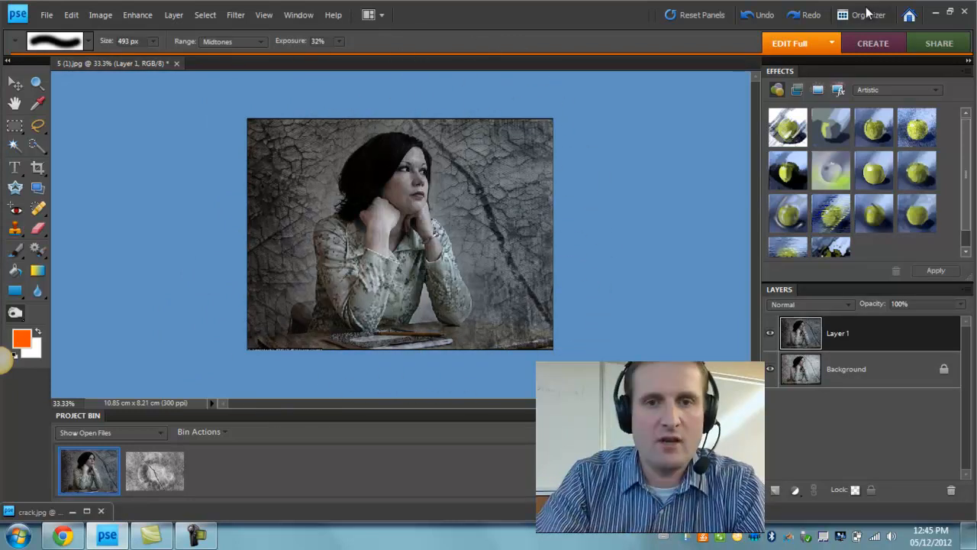